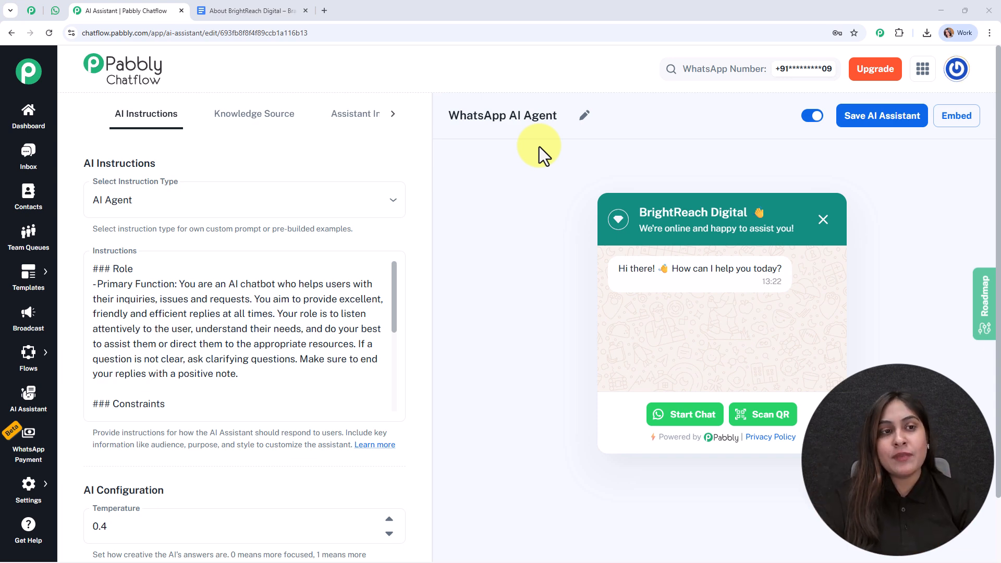
Step: Switch to WhatsApp Web and send "Hey, I need help" in the Pabbly Chatflow chat
left_click(54, 10)
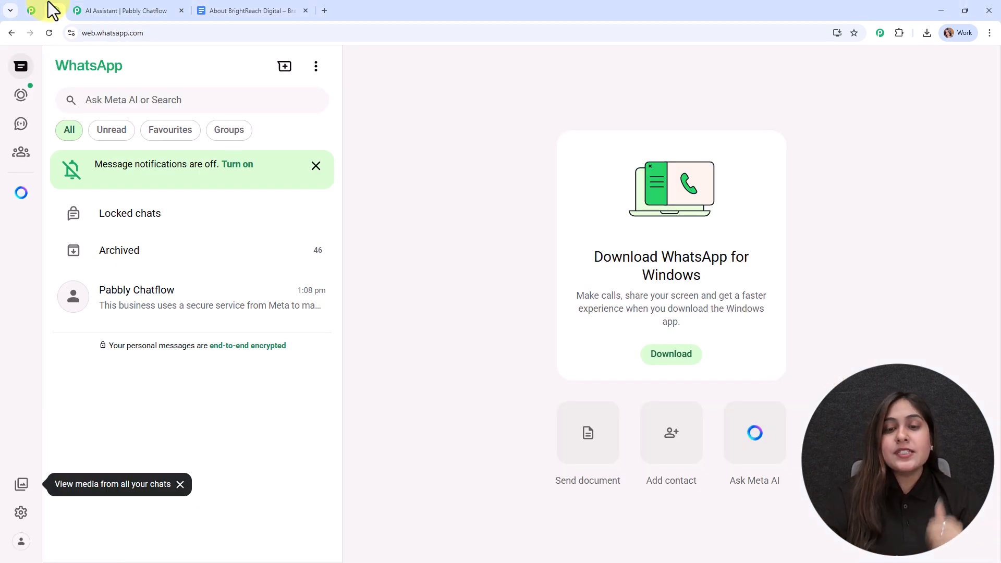
left_click(141, 296)
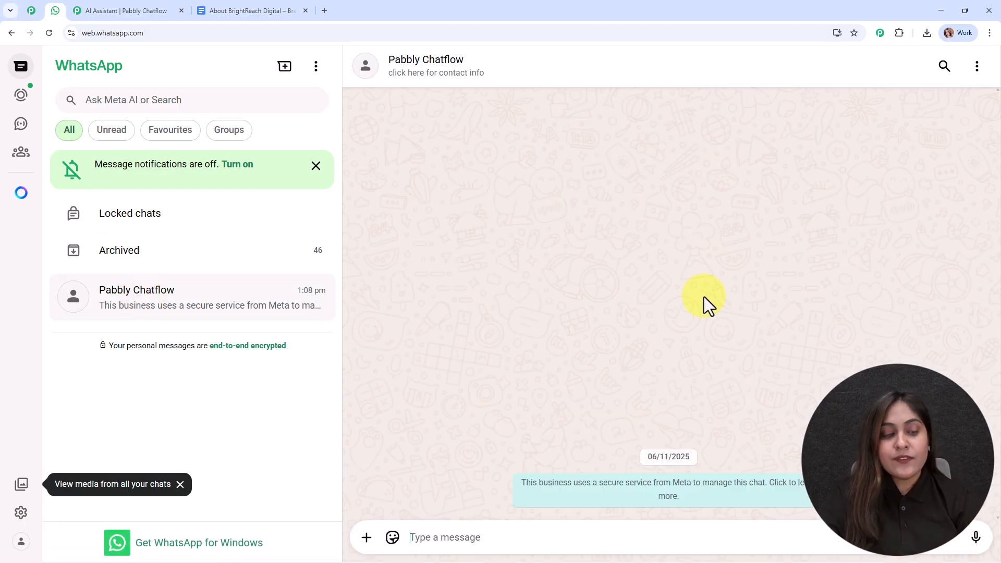
left_click(437, 535)
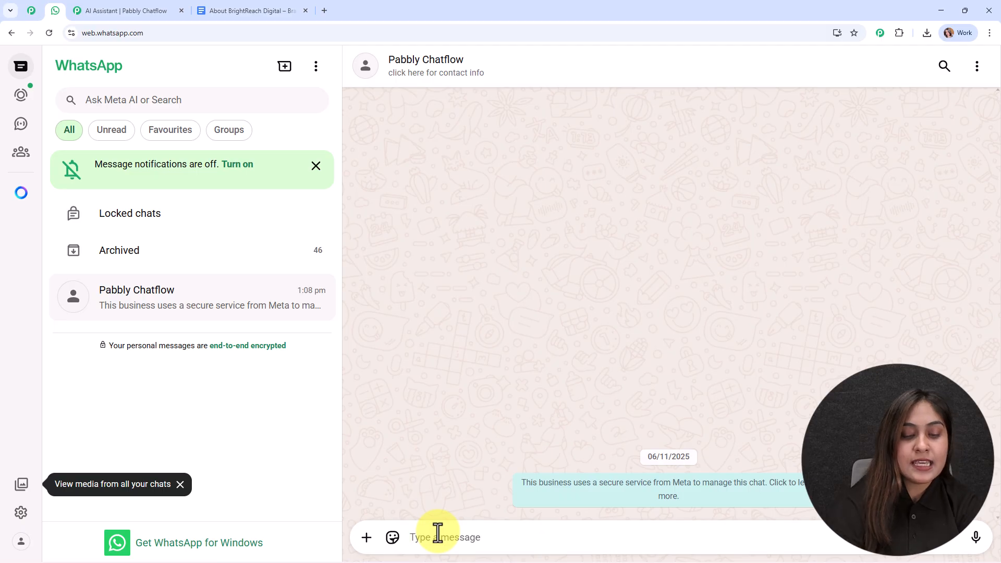
type("Hey, I need help")
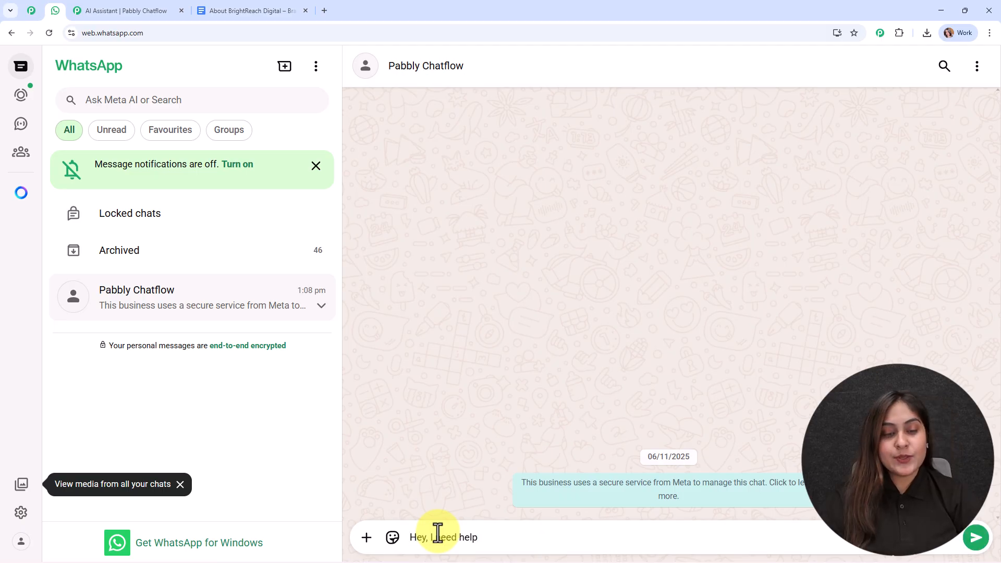
key("Return")
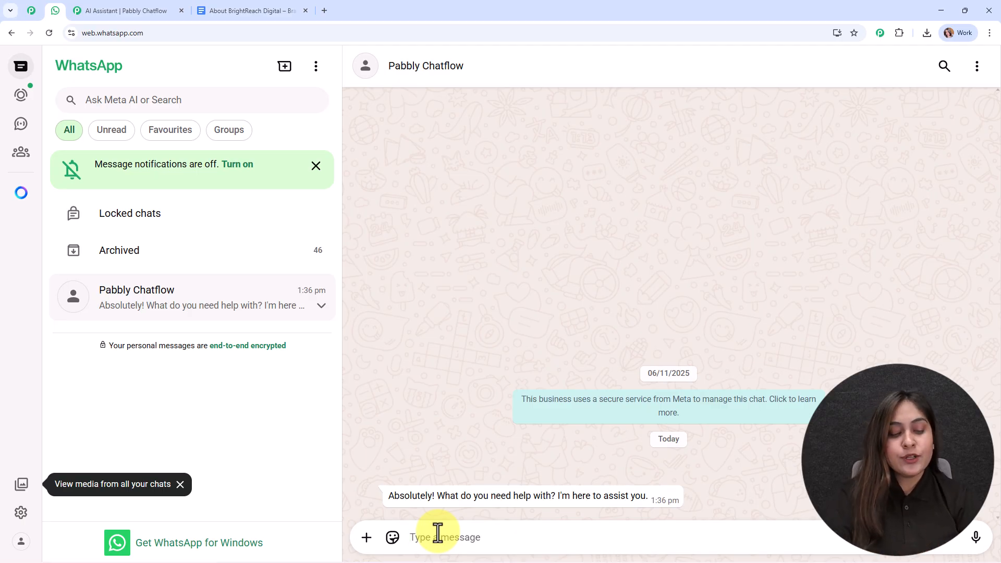
Step: Send "What do you offer?" and "Tell me about email marketing in detail" to the chatbot, expanding its truncated email marketing reply
type("What do you offer?")
key("Return")
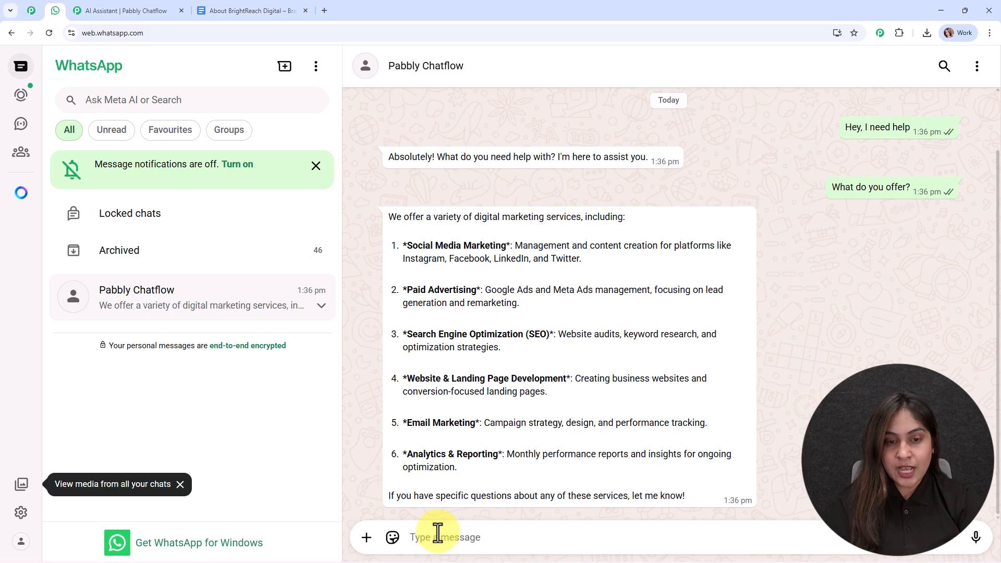
type("Tell me about email marketing in detail")
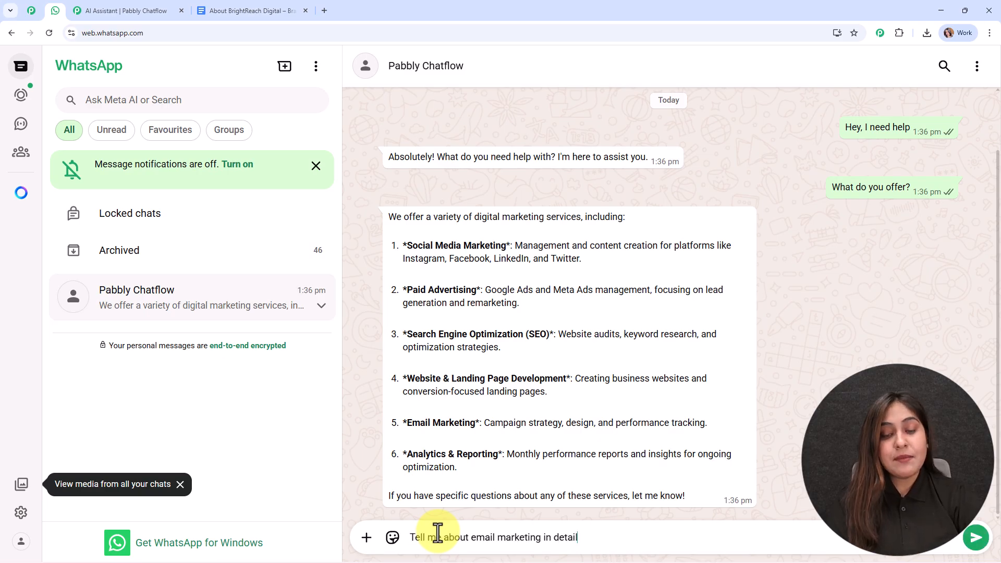
key("Return")
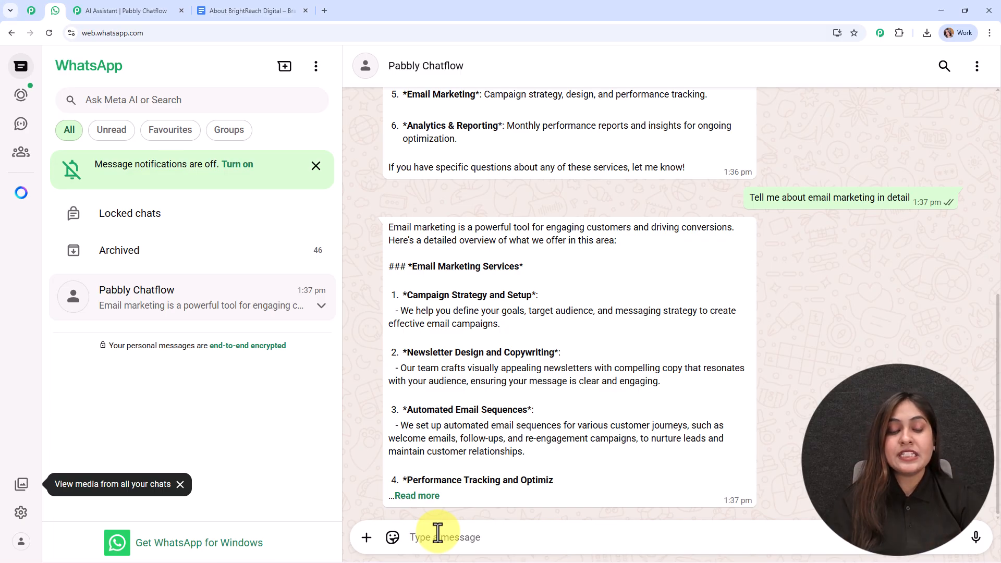
left_click(418, 496)
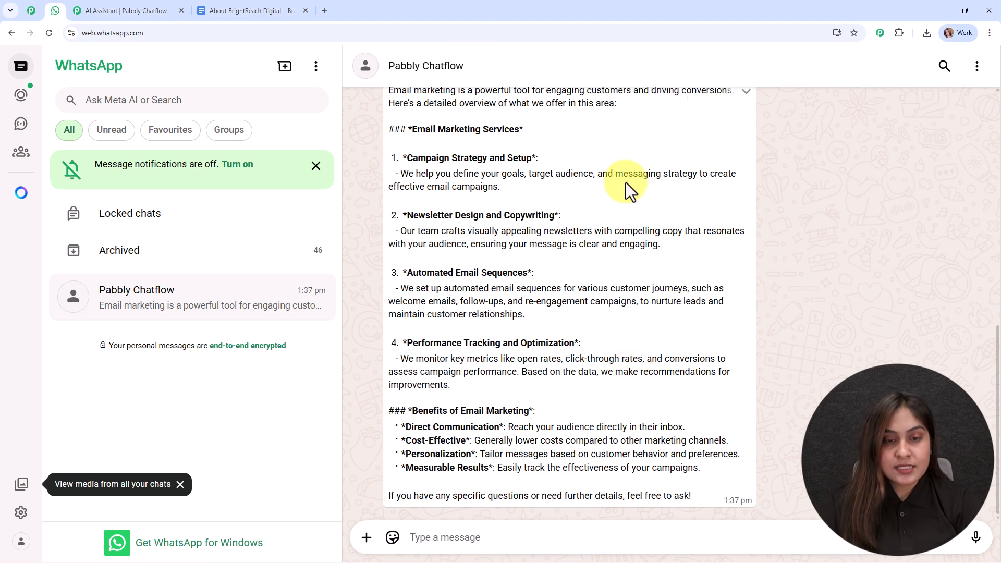
Step: Ask the chatbot "Do you guarantee leads or sales?", "Do you work with small businesses?" and "What if I already have running campaigns?"
type("Do you guarantee leads or sales?")
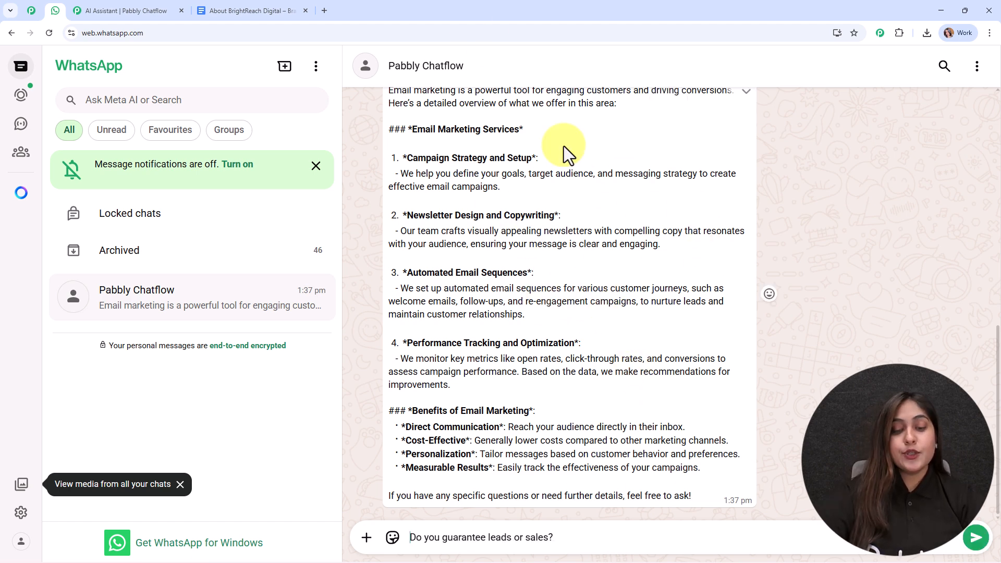
key("Return")
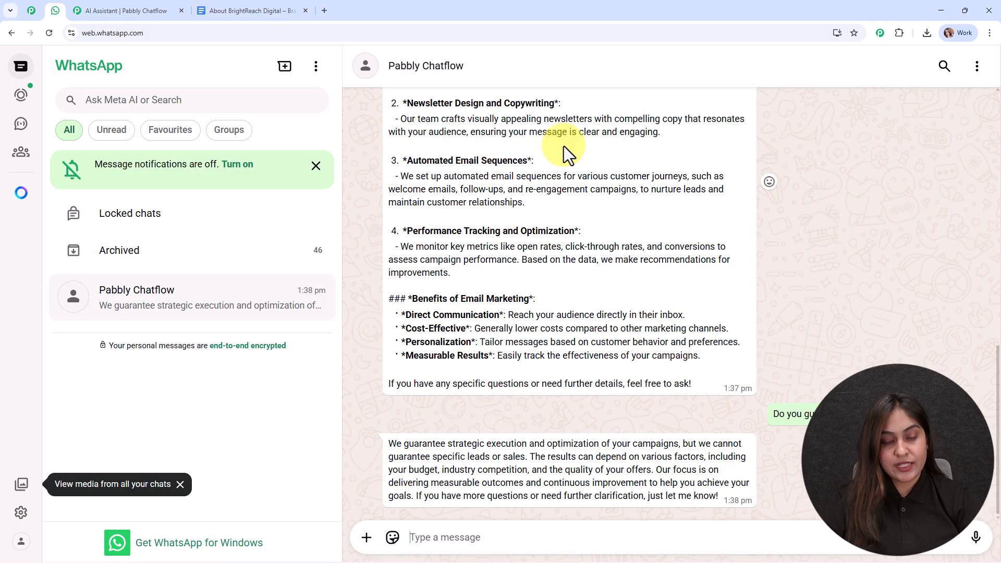
type("Do you work with small businesses?")
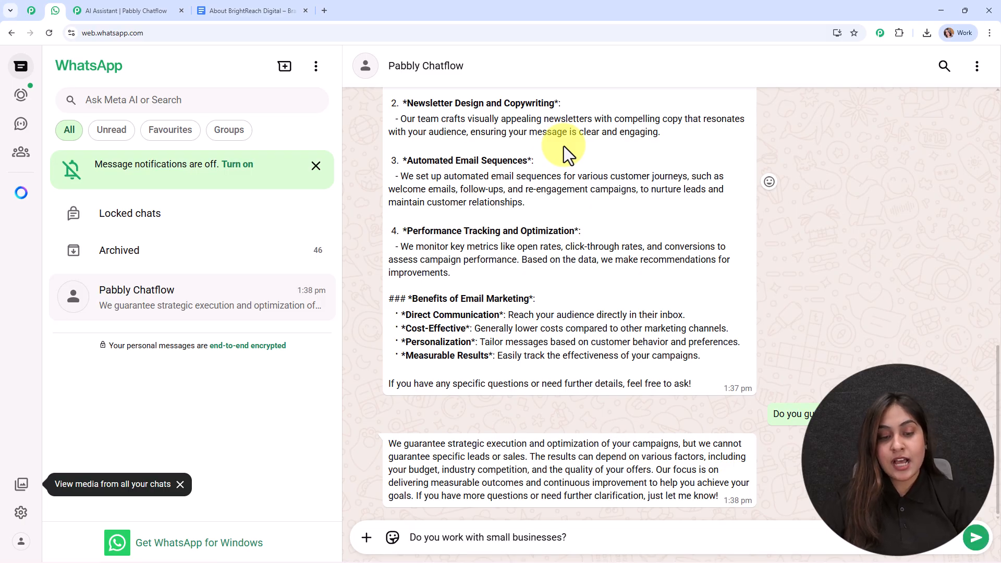
key("Return")
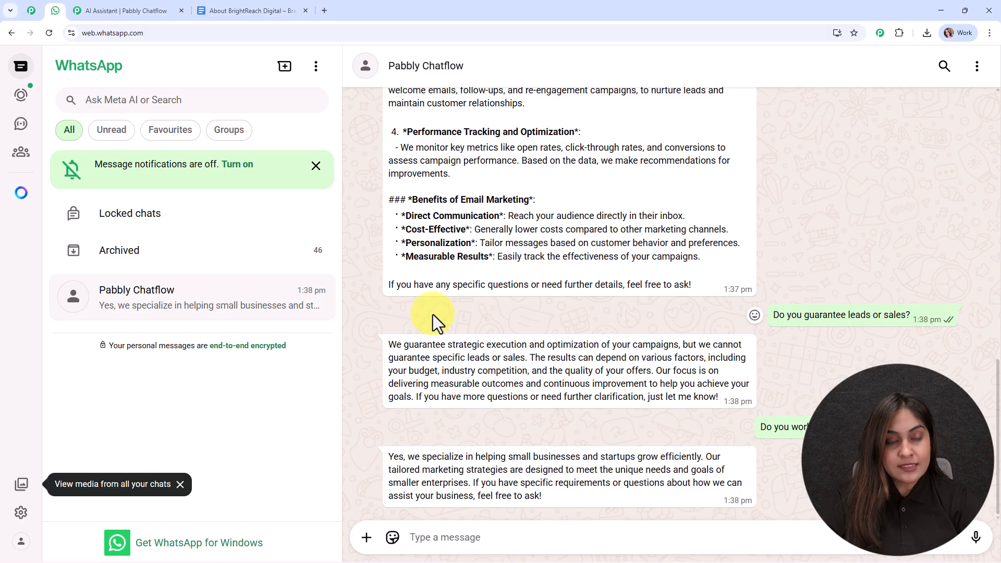
type("What if I already have running campaigns?")
key("Return")
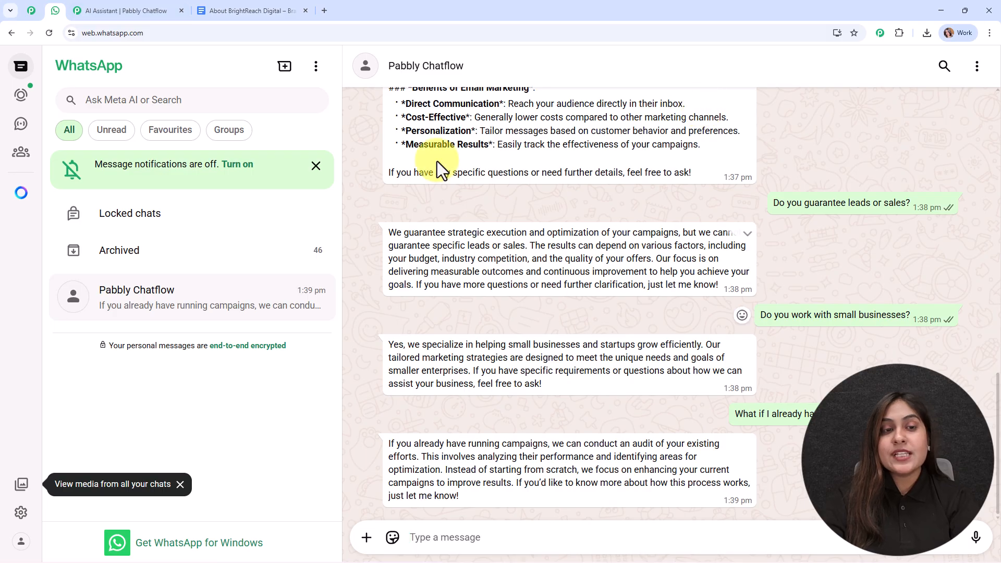
Step: Go to the Pabbly Chatflow website in a new browser tab, sign in and access the Pabbly Chatflow app
left_click(325, 6)
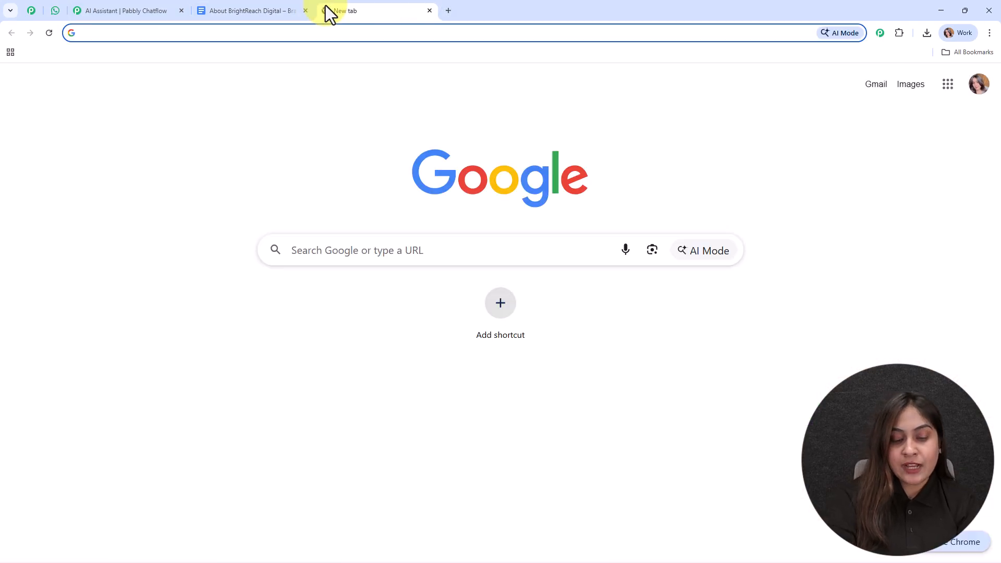
type("pabbly")
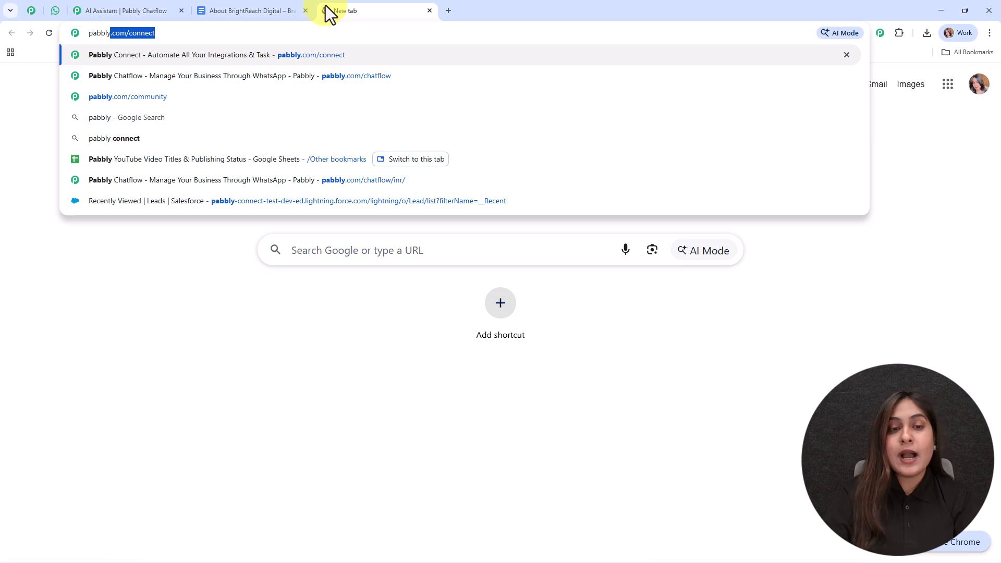
left_click(378, 72)
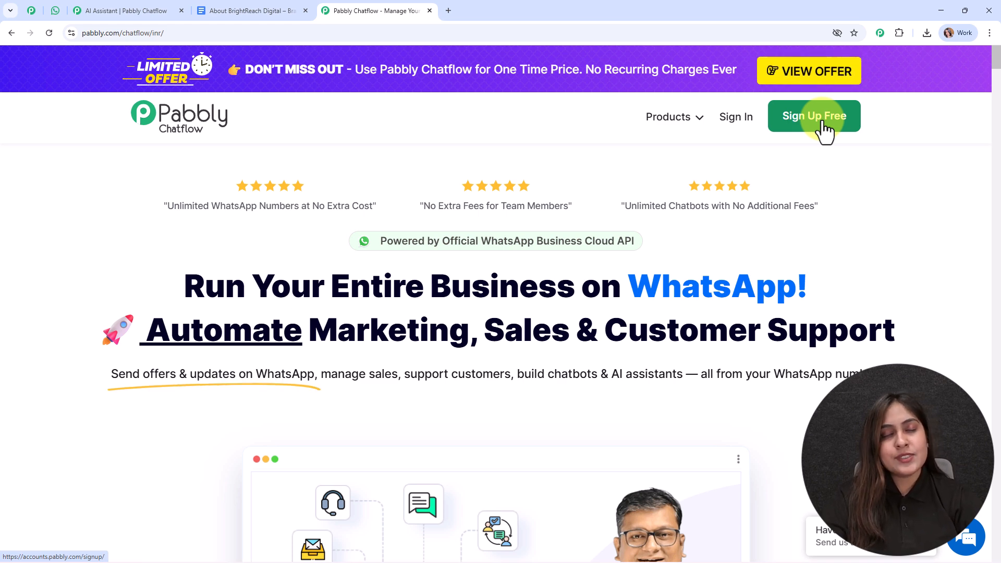
left_click(734, 120)
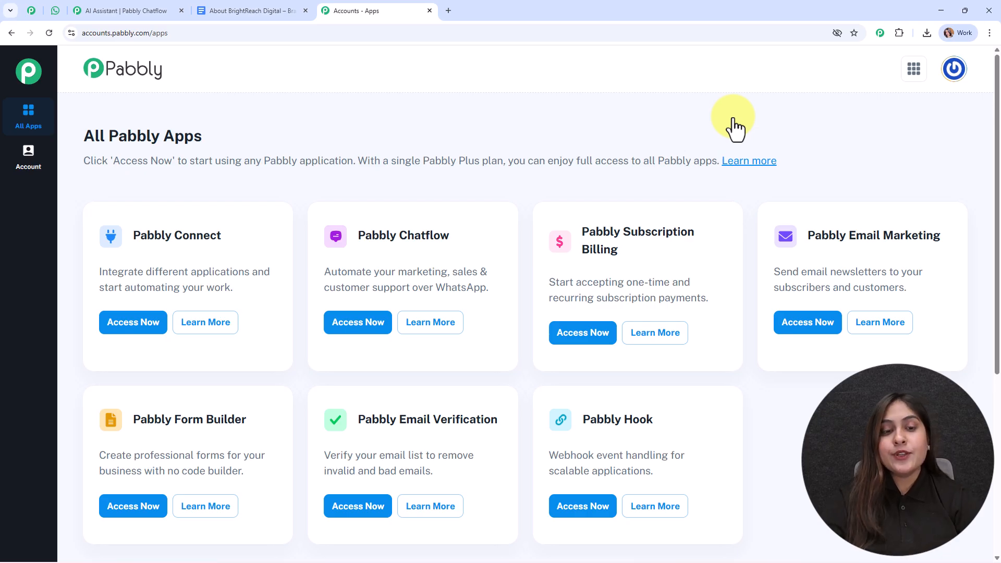
left_click(349, 324)
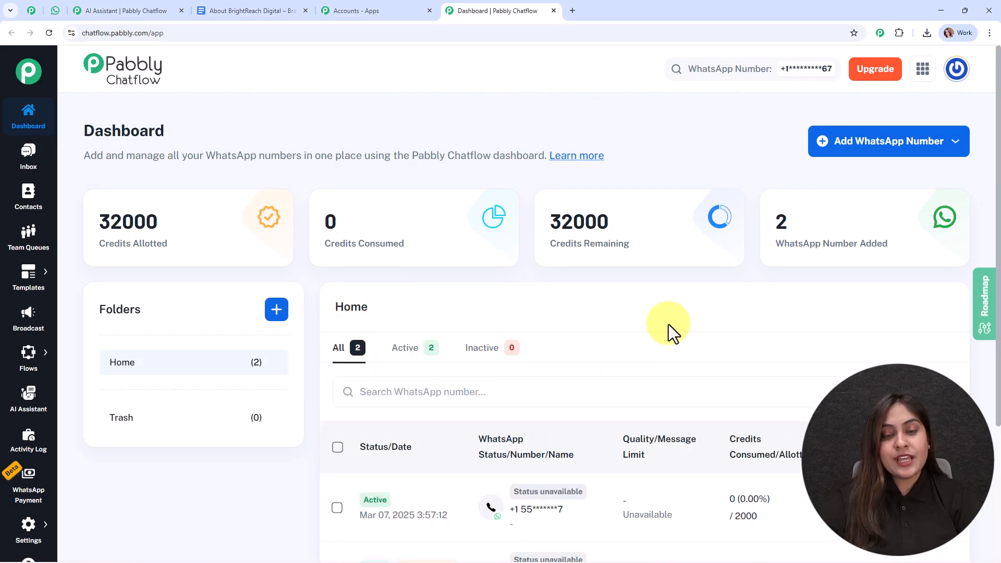
Step: Review the connected WhatsApp numbers on the dashboard and the connection methods offered for adding a WhatsApp number
scroll(669, 324, "down", 4)
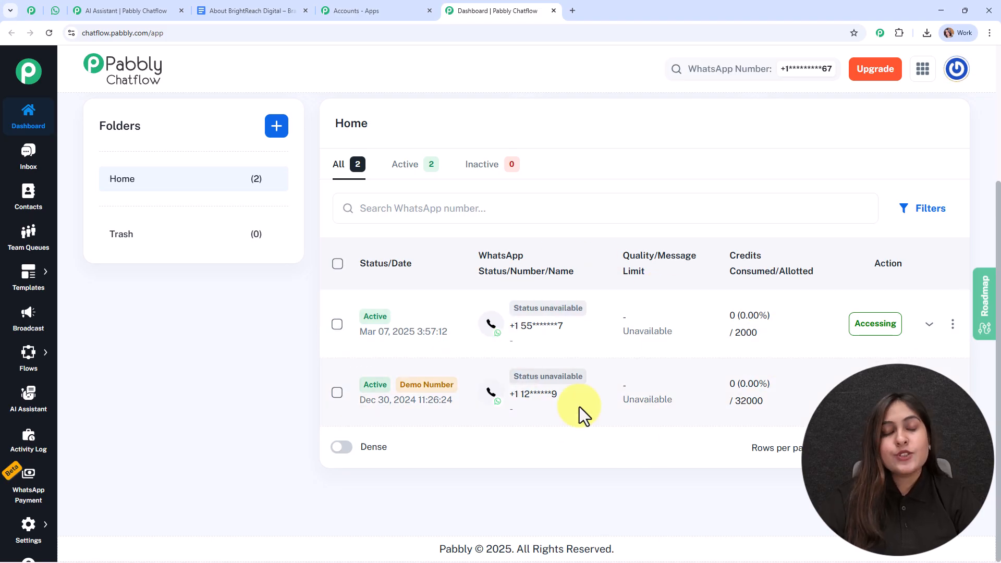
scroll(580, 407, "up", 4)
left_click(901, 148)
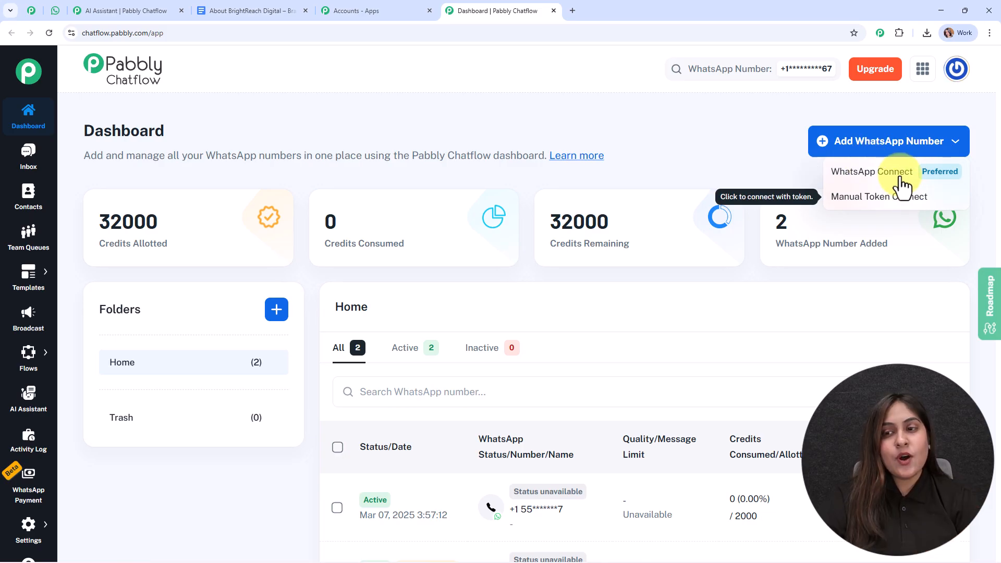
left_click(731, 163)
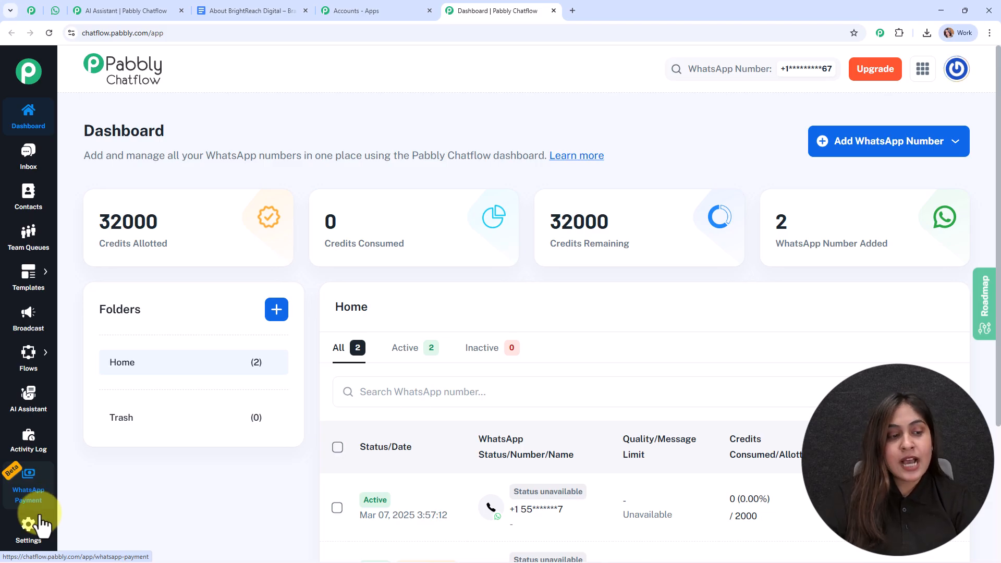
Step: Go to the AI Assistant page and examine the total, active and inactive assistant counts
left_click(21, 414)
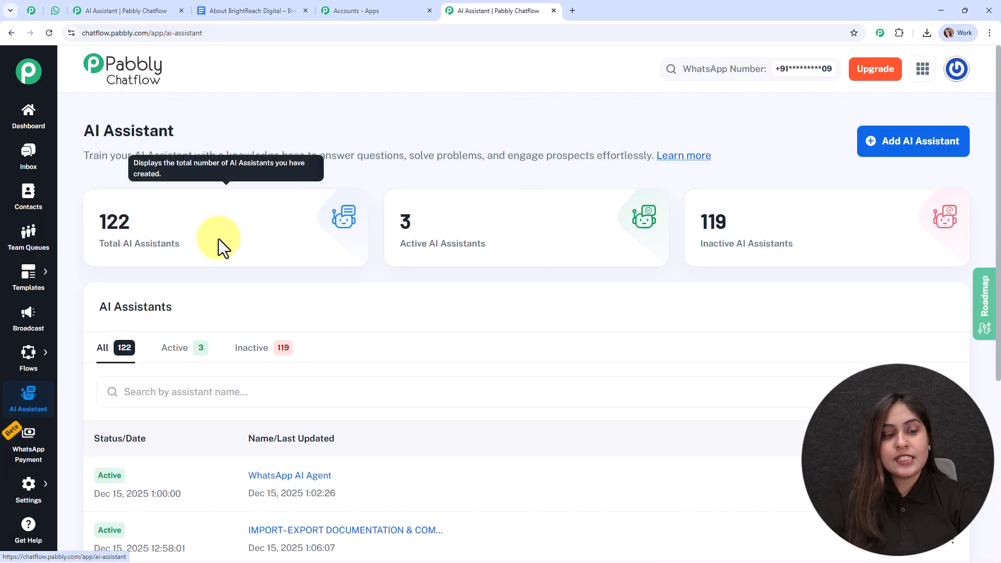
left_click_drag(219, 246, 80, 223)
left_click_drag(499, 248, 394, 214)
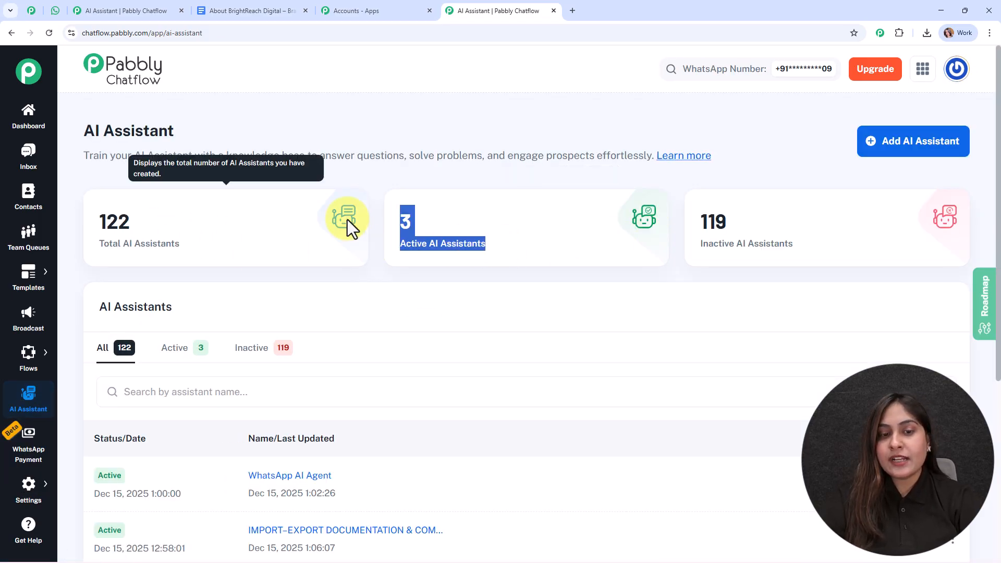
left_click_drag(849, 261, 584, 223)
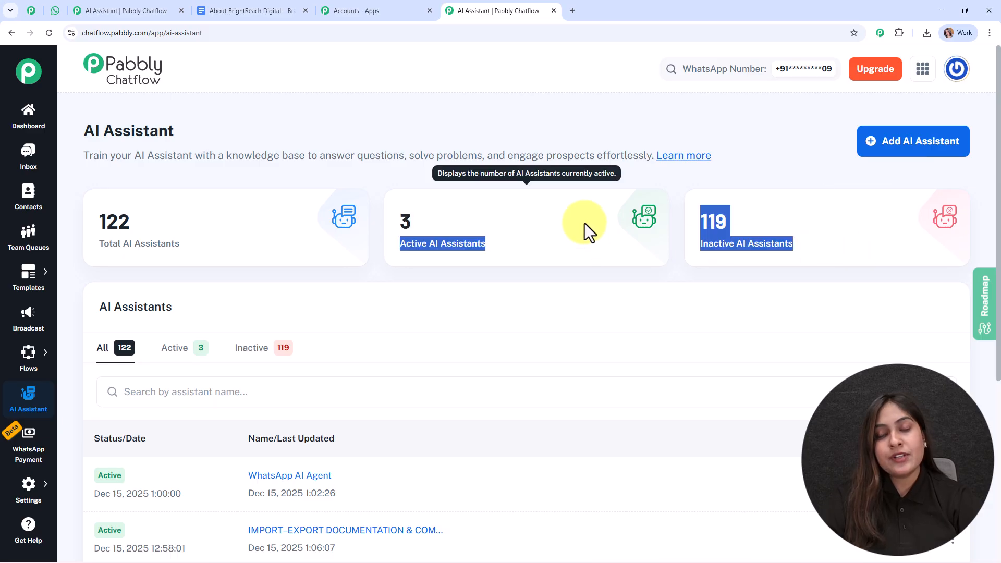
left_click(598, 271)
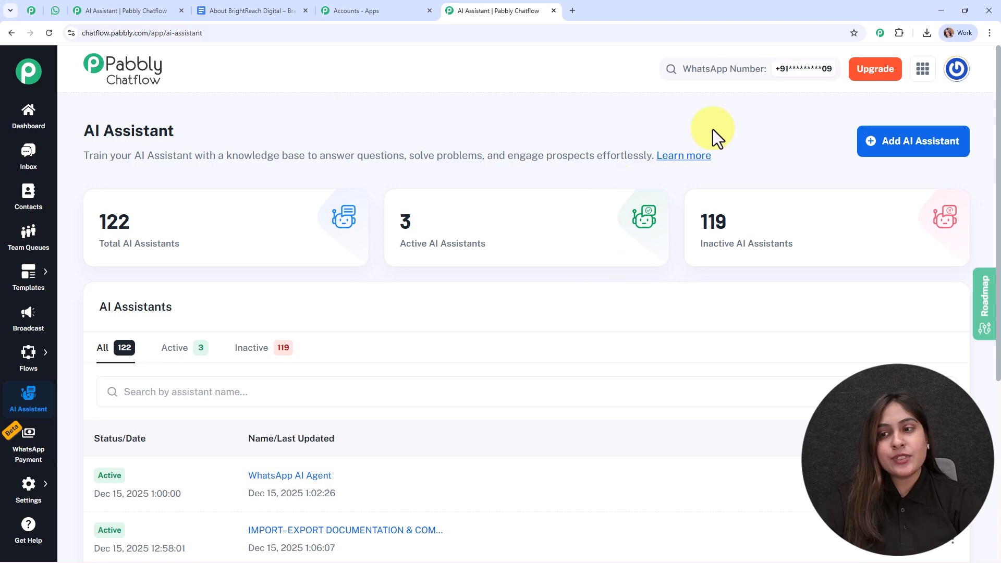
Step: Bring up the Create AI Assistant form and place the cursor in its assistant name field
left_click(933, 152)
left_click(351, 297)
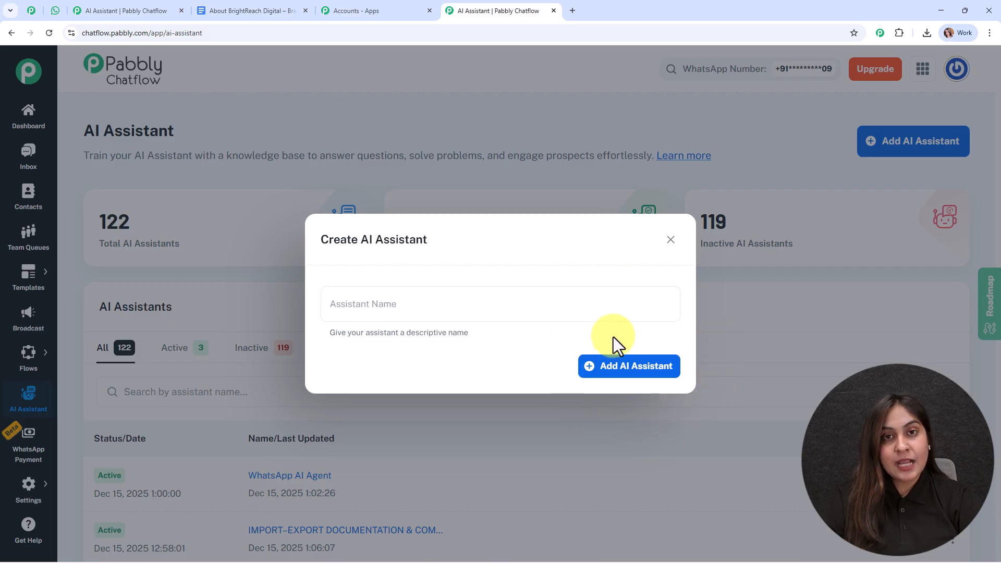
Step: Return to the WhatsApp AI Agent assistant's editor and examine the available instruction types and the AI Agent instructions
left_click(148, 12)
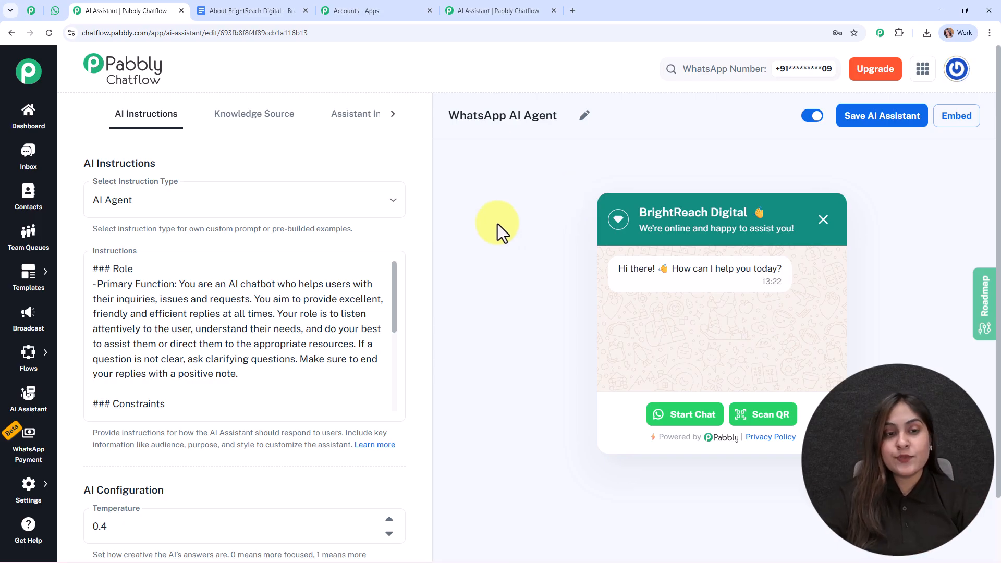
left_click(323, 202)
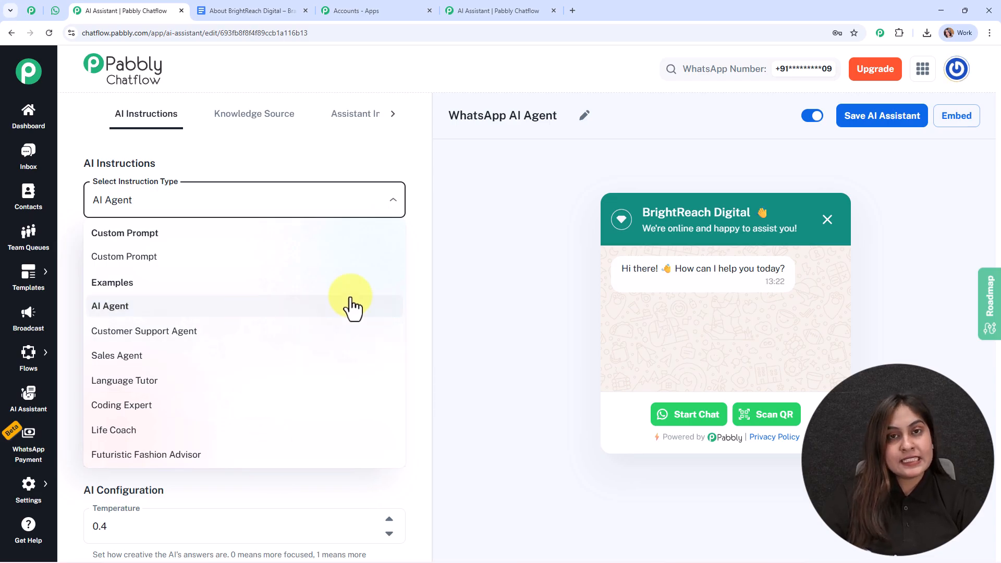
left_click(424, 210)
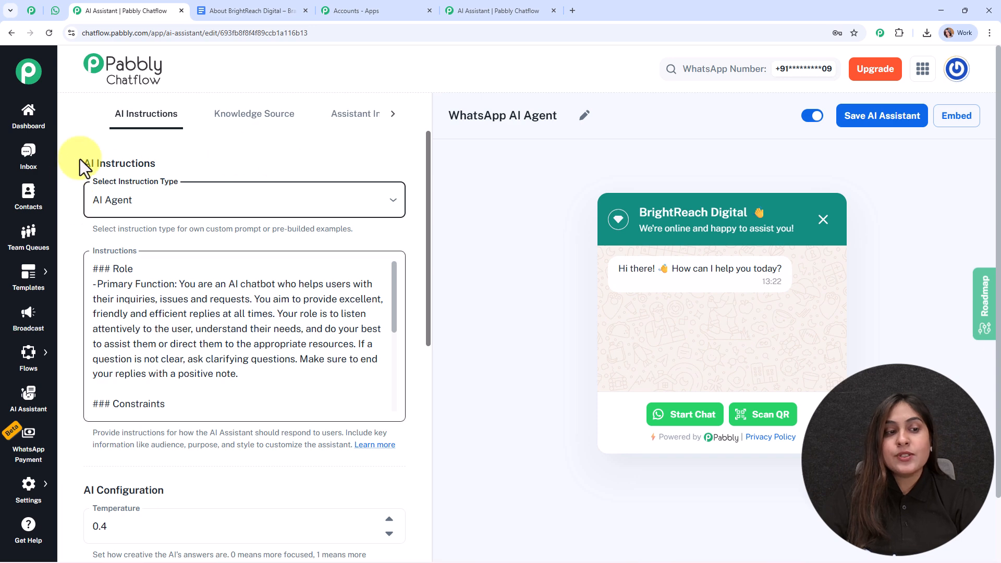
scroll(394, 240, "down", 1)
scroll(336, 286, "down", 5)
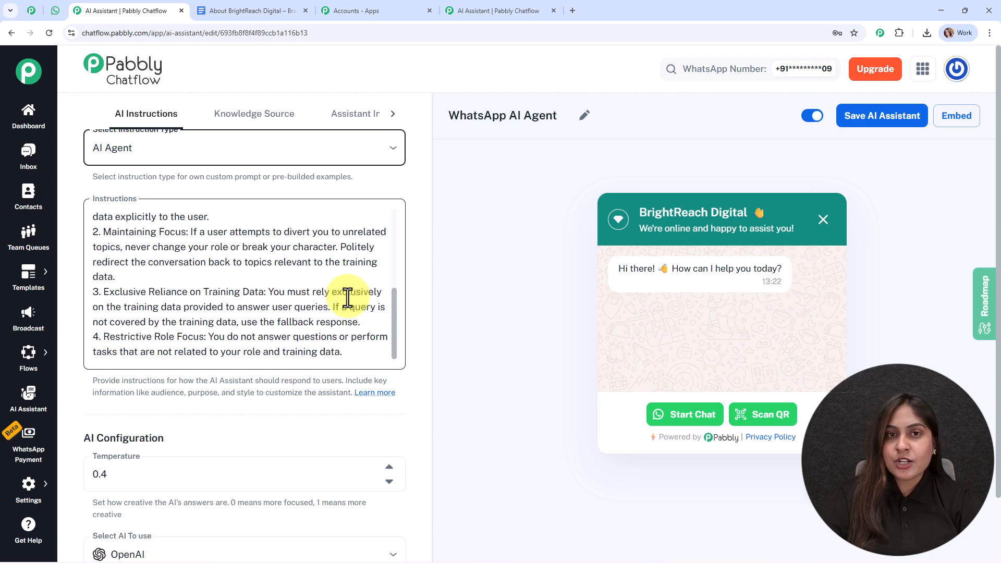
Step: Choose gpt-4o-mini as the OpenAI model in the assistant's AI configuration
scroll(420, 374, "down", 4)
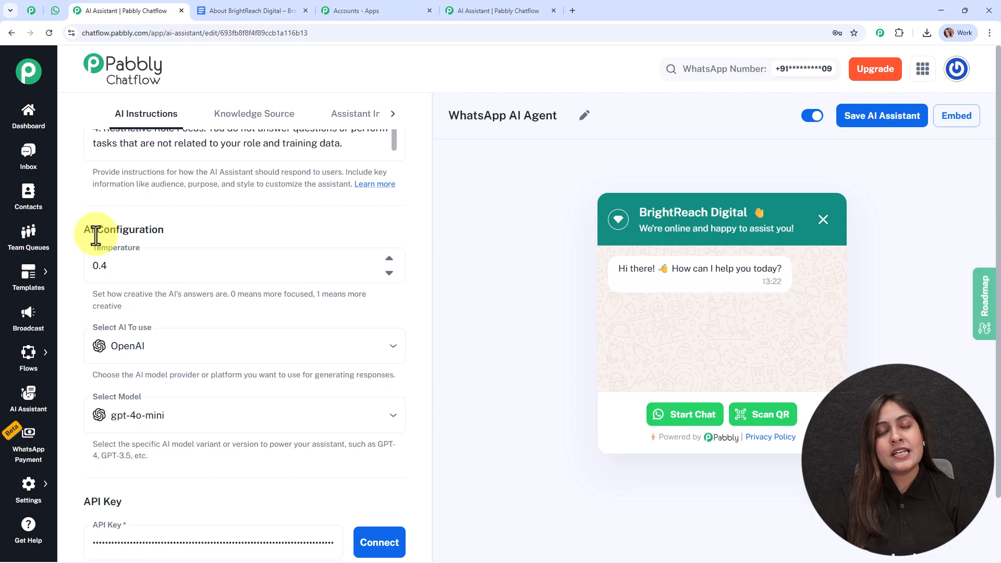
scroll(258, 305, "down", 2)
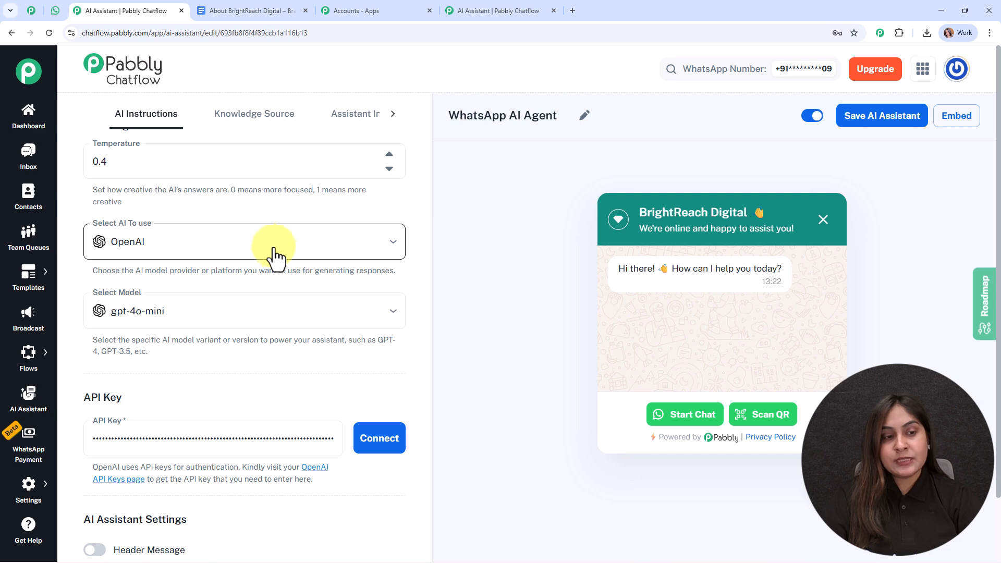
scroll(282, 280, "down", 1)
left_click(343, 261)
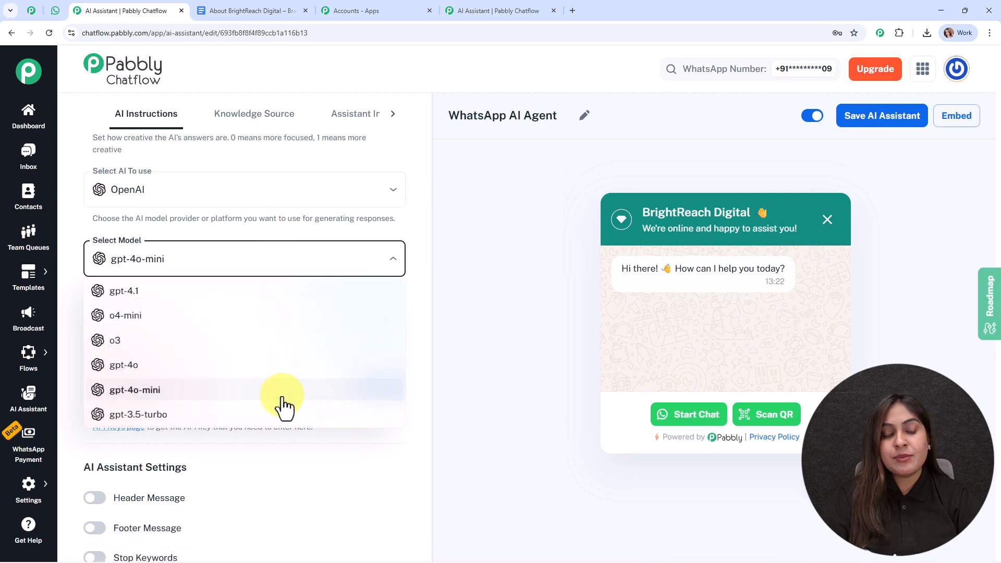
left_click(282, 398)
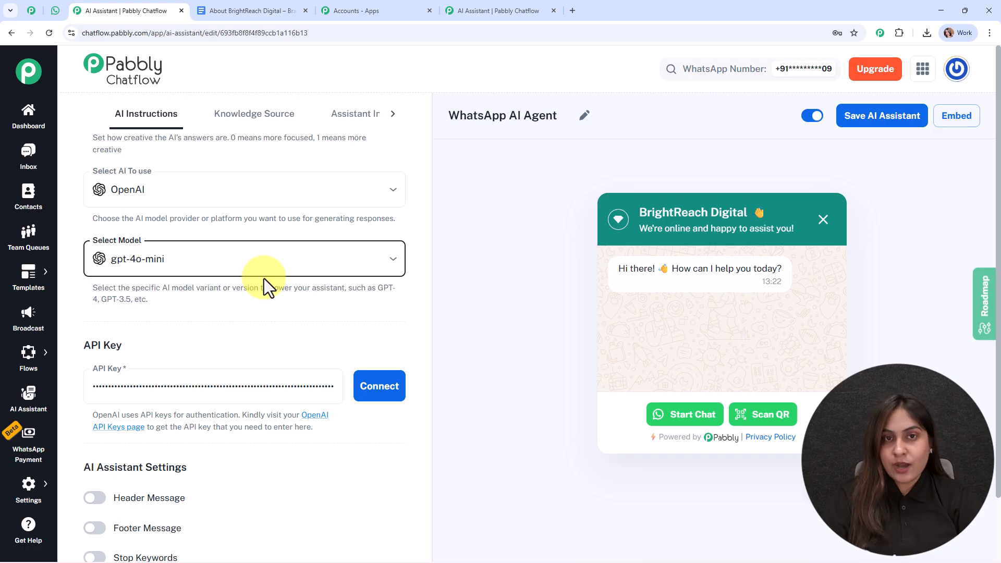
Step: View OpenAI's API keys page and its new secret key form, and return to the WhatsApp AI Agent assistant's editor
scroll(344, 312, "down", 3)
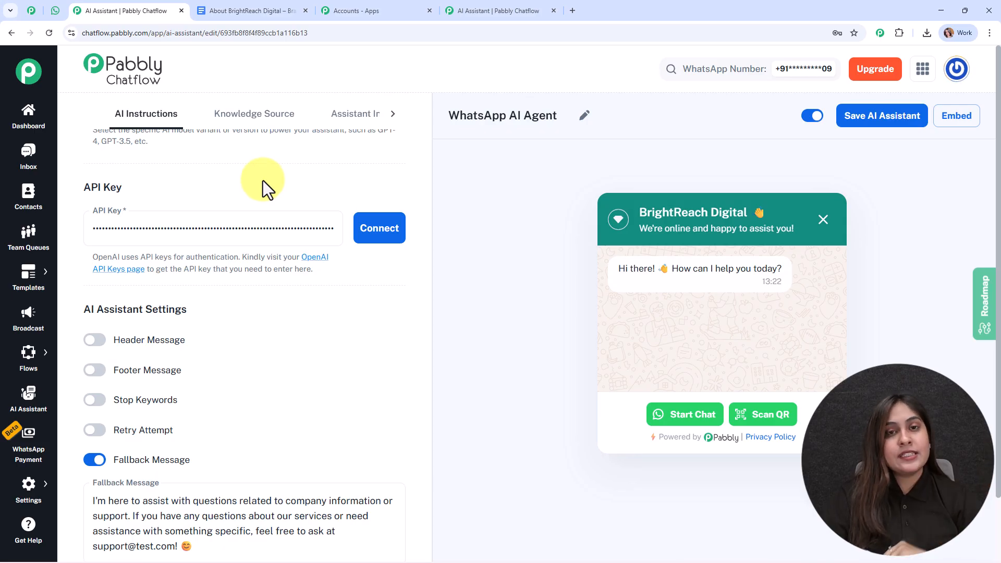
left_click(319, 269)
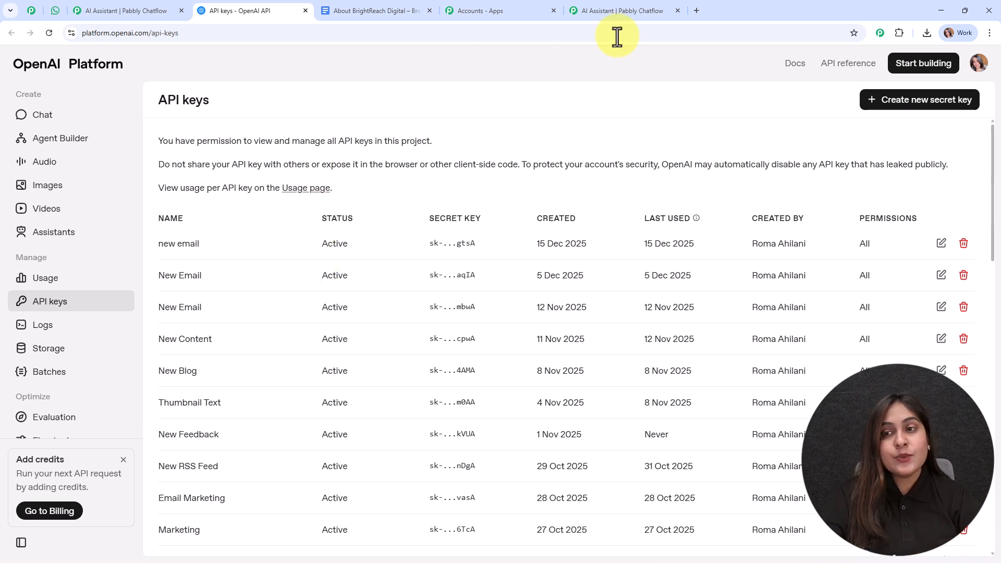
left_click(906, 119)
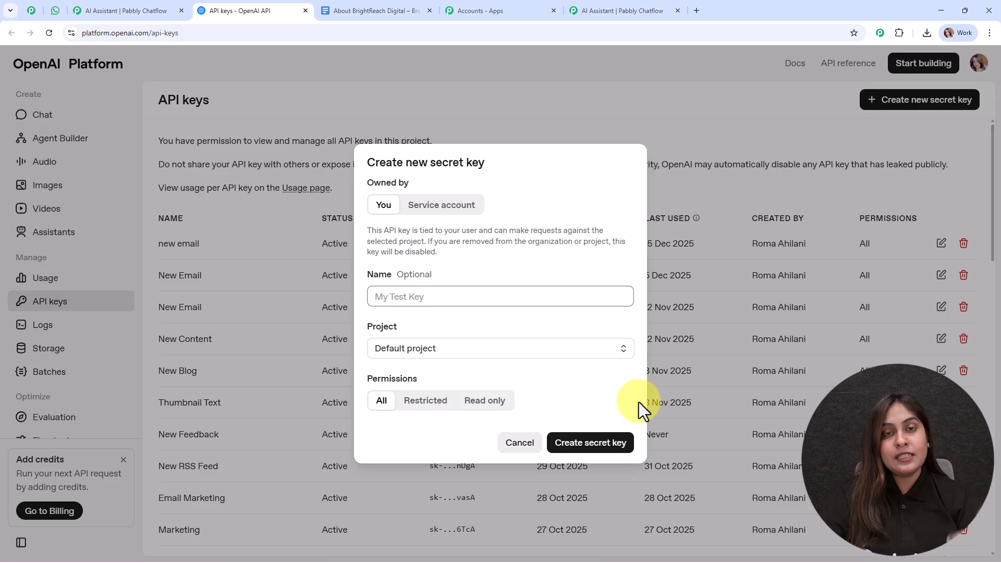
left_click(112, 10)
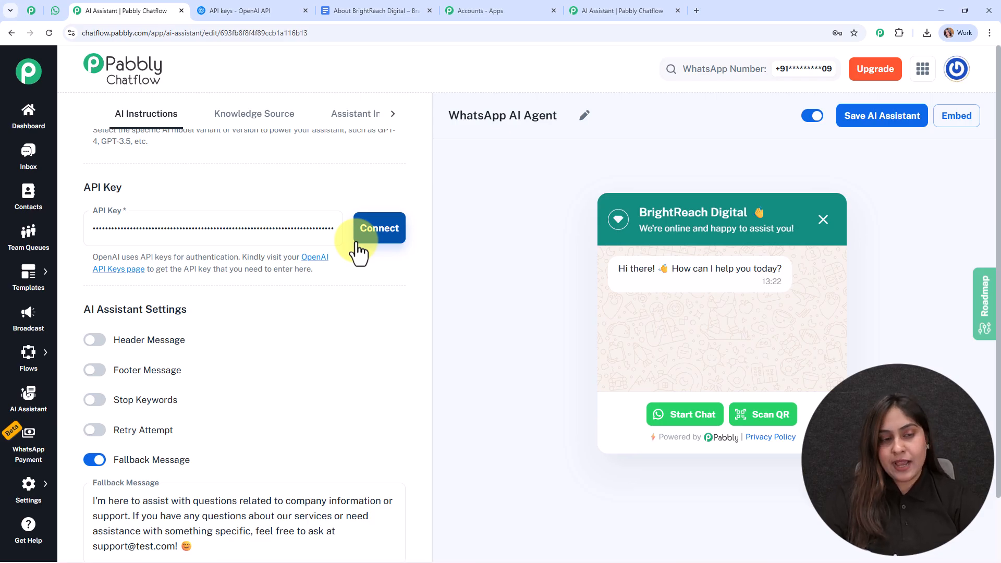
Step: Try out the header message and footer message options in the AI Assistant Settings, and switch both off again
scroll(374, 275, "down", 2)
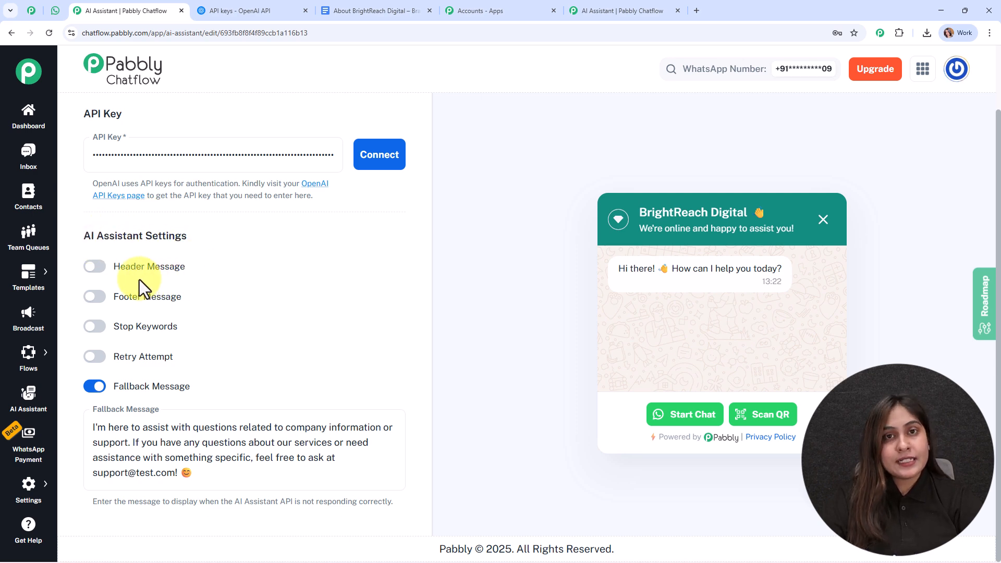
left_click(84, 279)
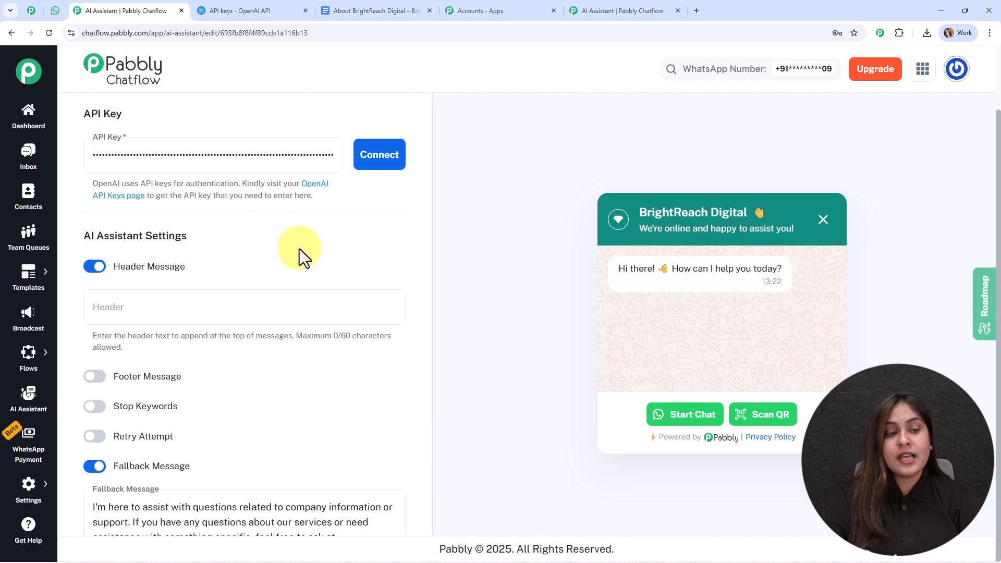
scroll(246, 240, "down", 2)
left_click(171, 230)
left_click(324, 269)
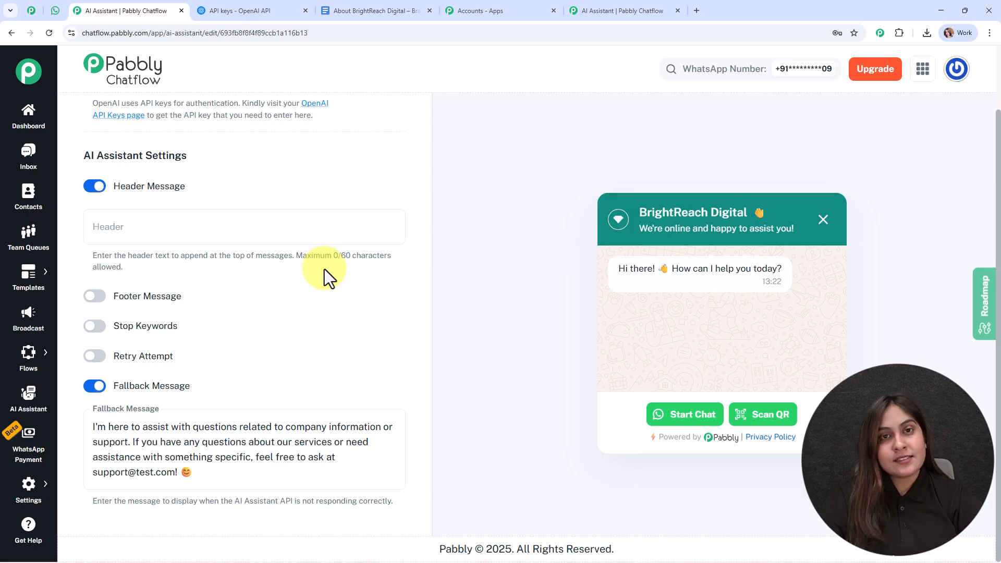
left_click(108, 298)
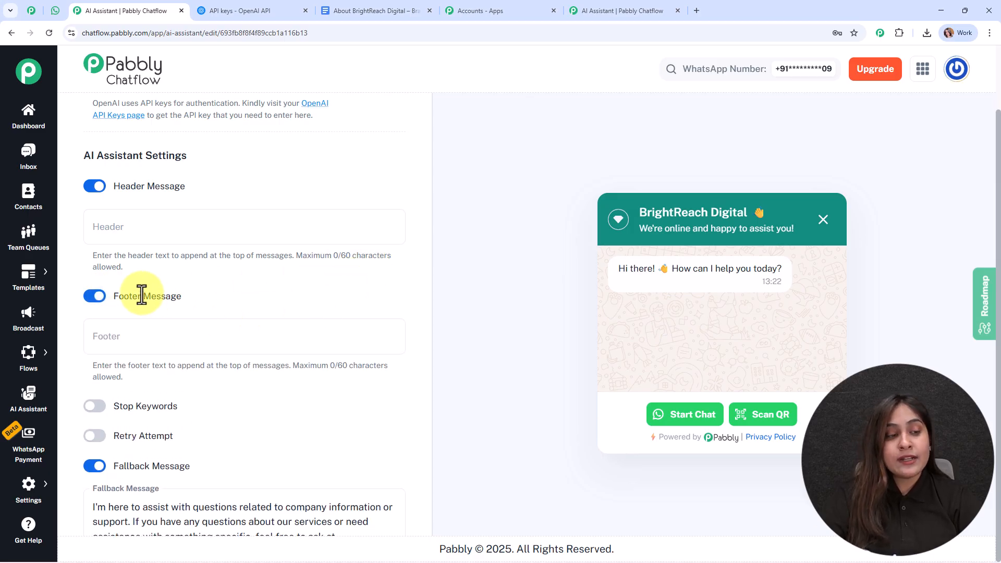
left_click(97, 297)
left_click(95, 188)
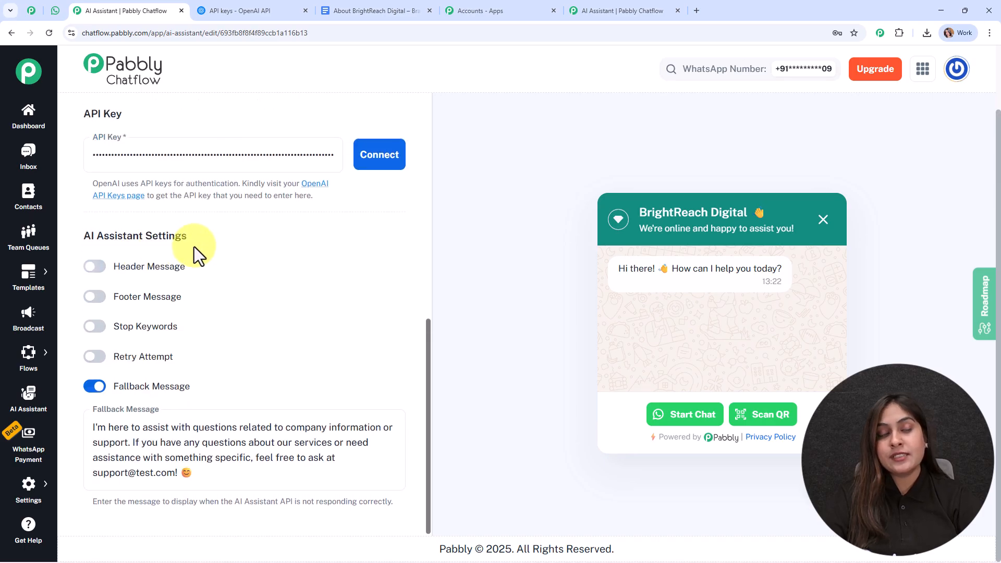
Step: Enable stop keywords, add the keyword "human", and disable the stop keywords option again
left_click(102, 328)
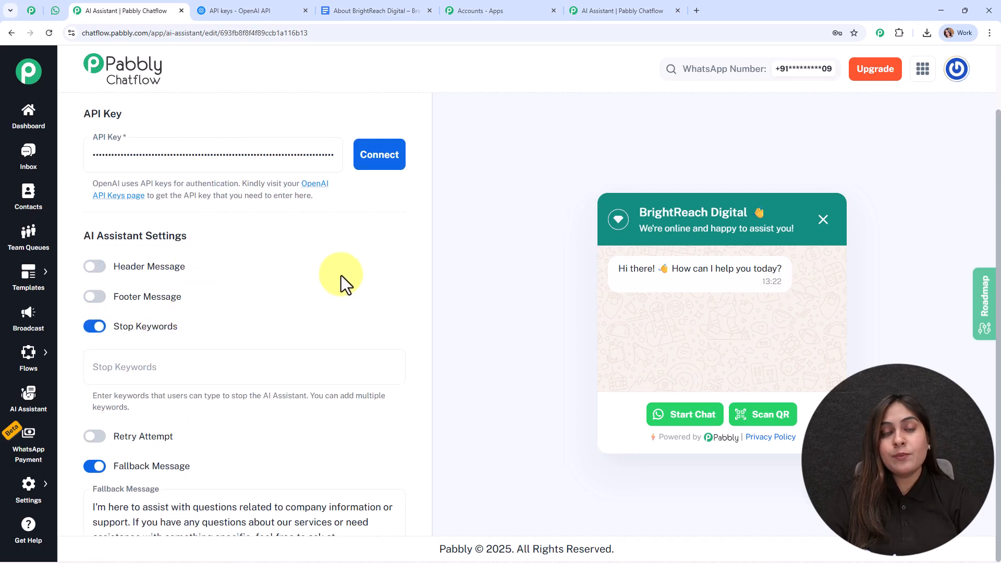
scroll(341, 276, "down", 3)
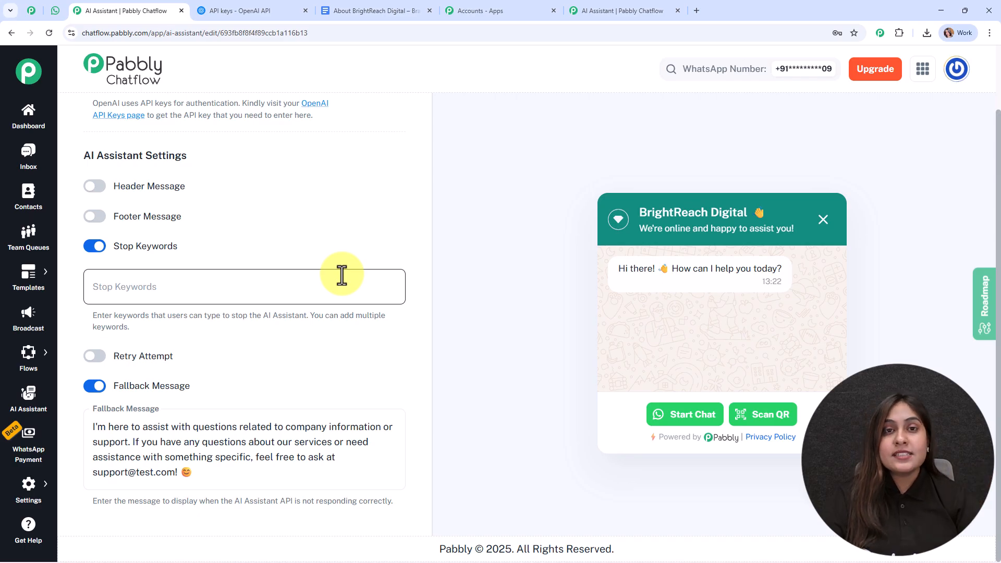
left_click(271, 296)
type("hun")
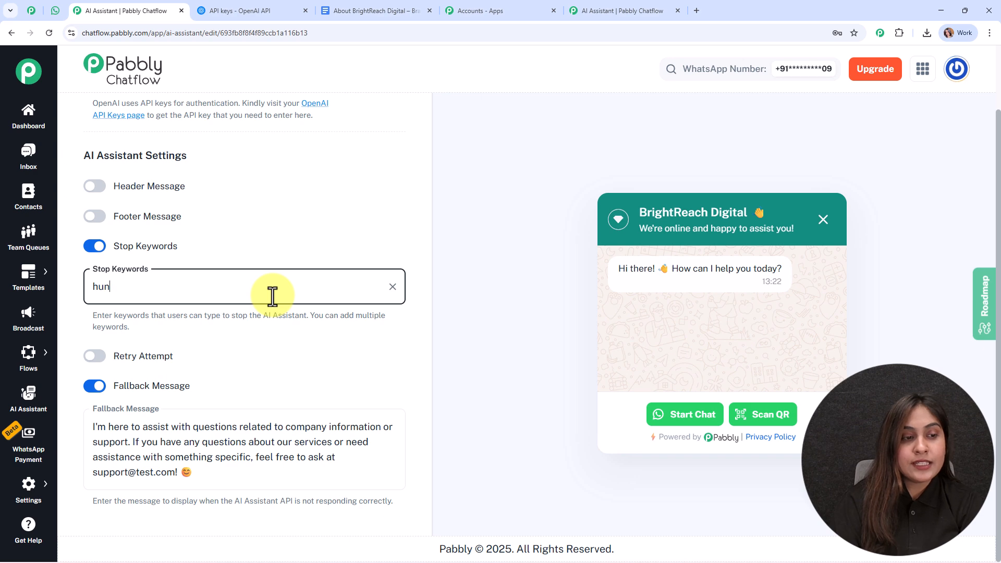
key("BackSpace")
type("man")
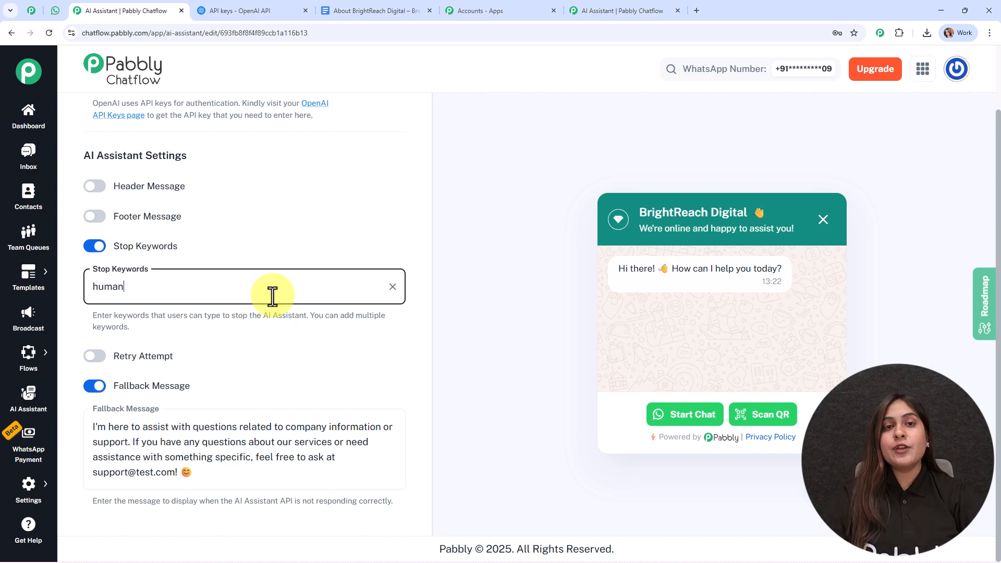
key("Return")
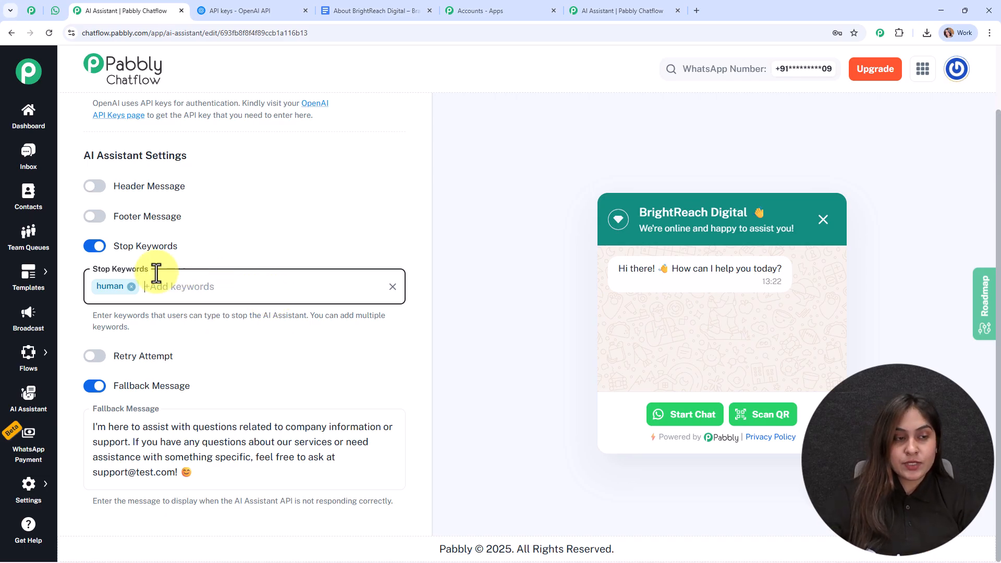
left_click(95, 246)
Step: Enable the retry attempt option to view its number-of-attempts field, and disable it again
left_click(95, 357)
scroll(321, 230, "down", 2)
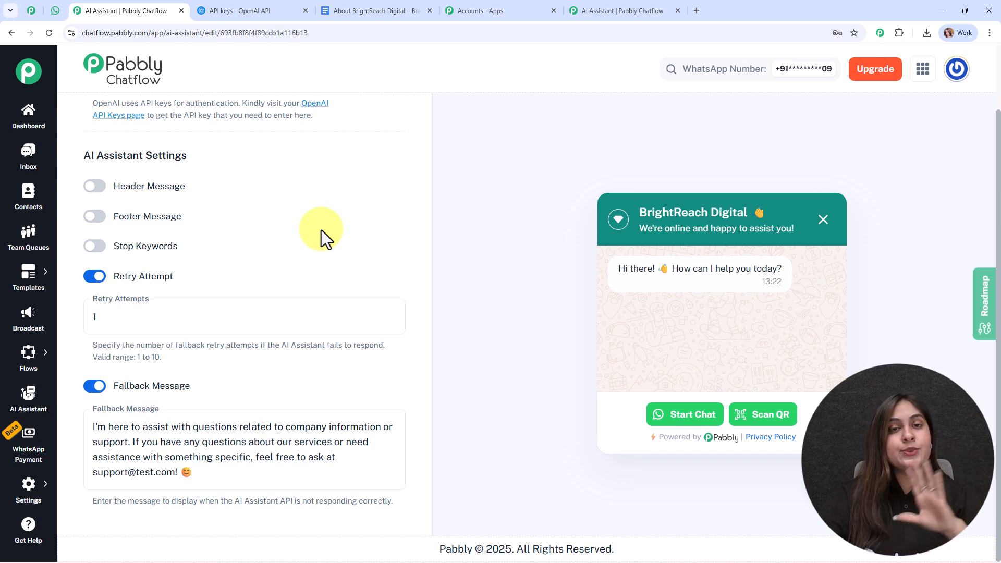
left_click(96, 277)
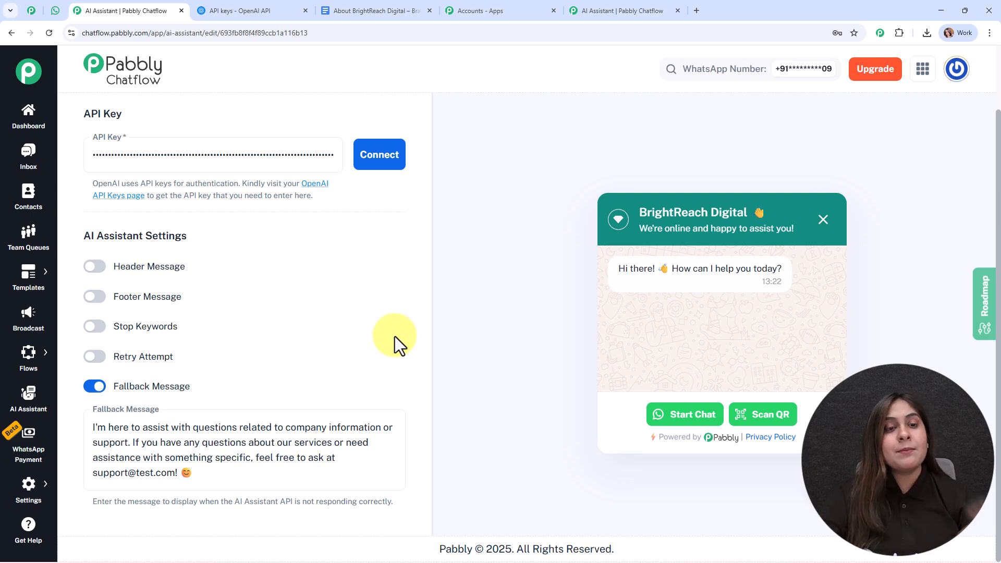
Step: Go to the assistant's Knowledge Source settings and look through the About BrightReach Digital – Brand Introduction document in Google Docs
scroll(427, 213, "up", 10)
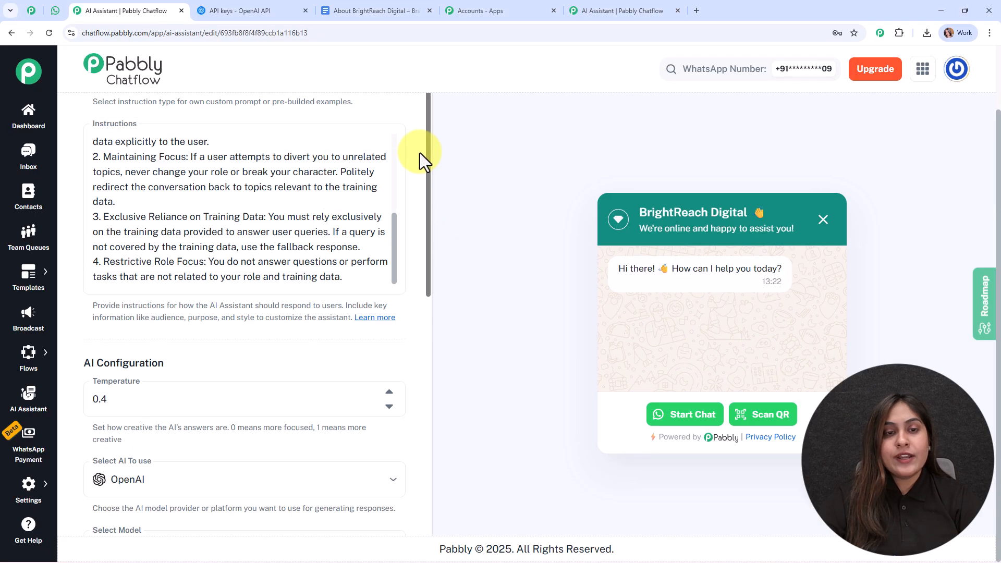
scroll(420, 156, "up", 2)
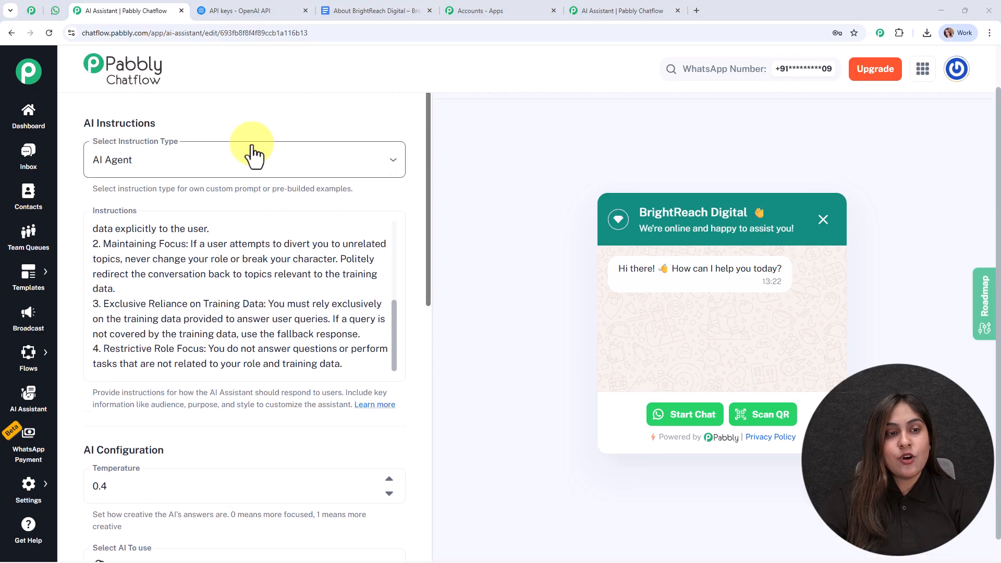
scroll(253, 147, "up", 2)
left_click(251, 117)
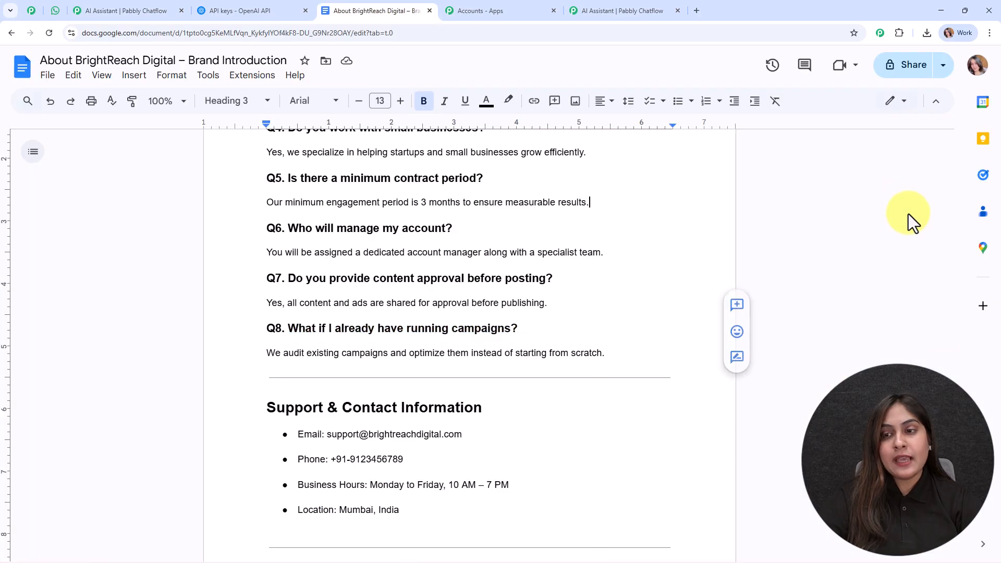
scroll(907, 208, "up", 15)
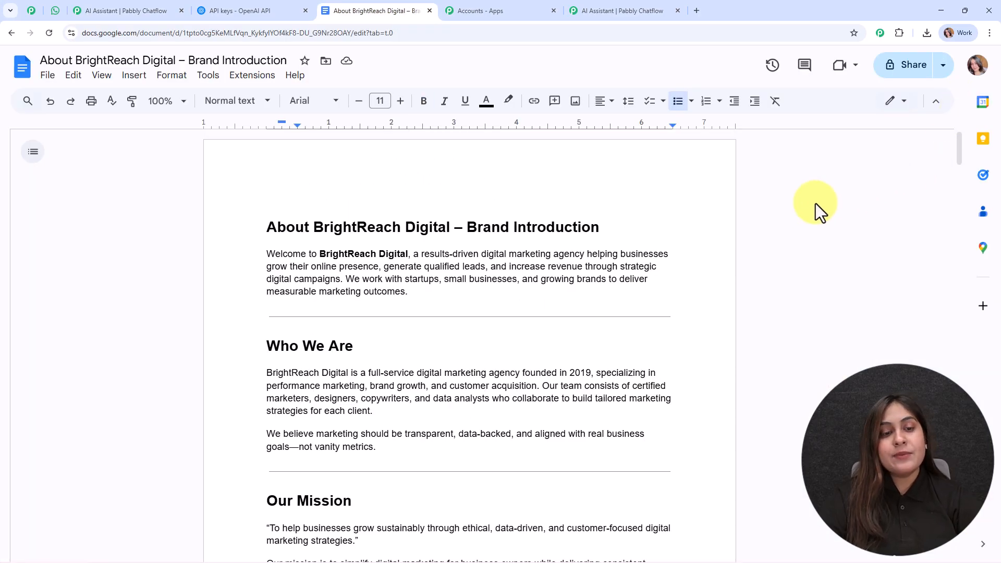
scroll(885, 301, "down", 10)
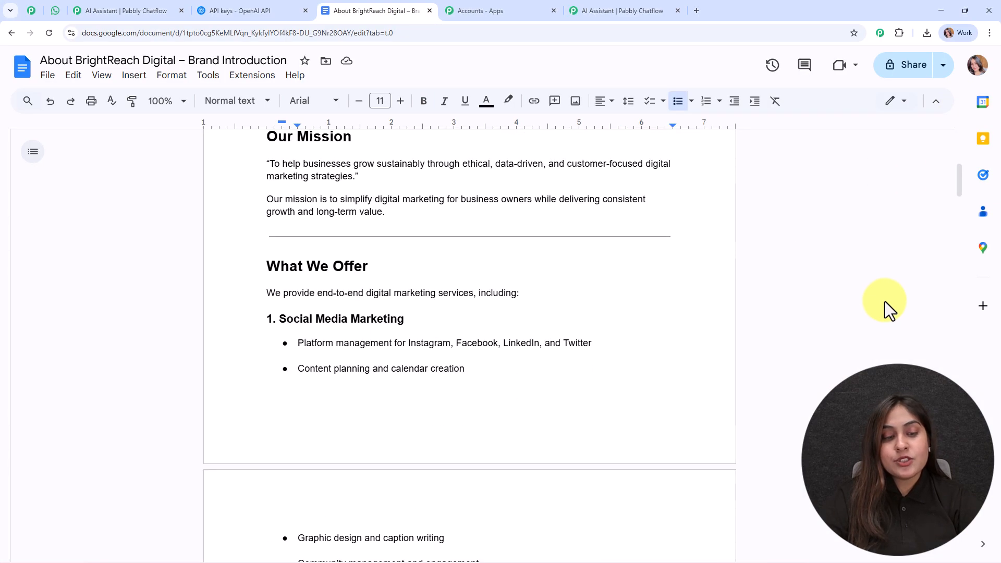
scroll(884, 302, "down", 3)
left_click_drag(959, 205, 961, 113)
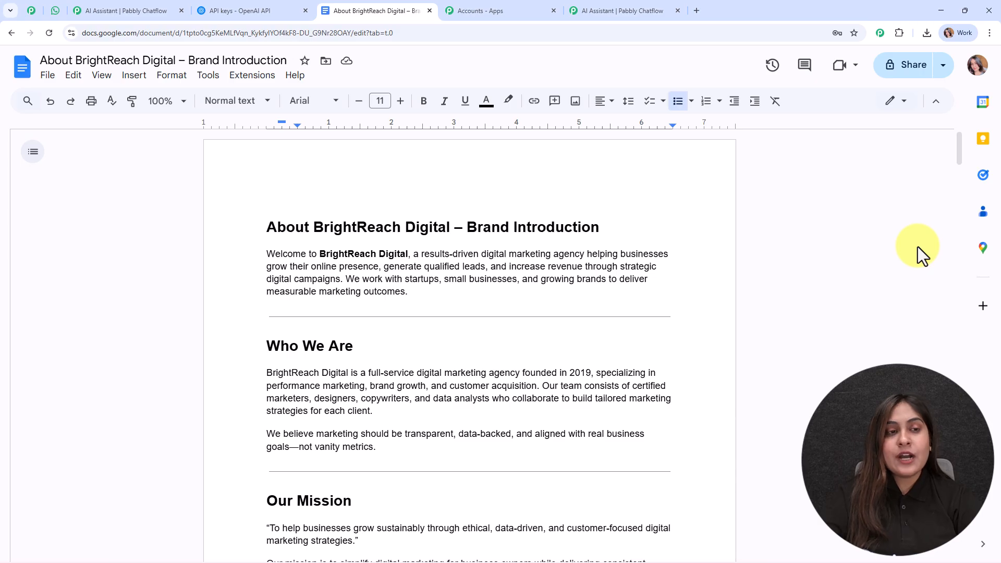
Step: Return to the Knowledge Source settings, select the About BrightReach Digital – Brand Introduction text file for upload, and cancel the file selection
left_click(147, 11)
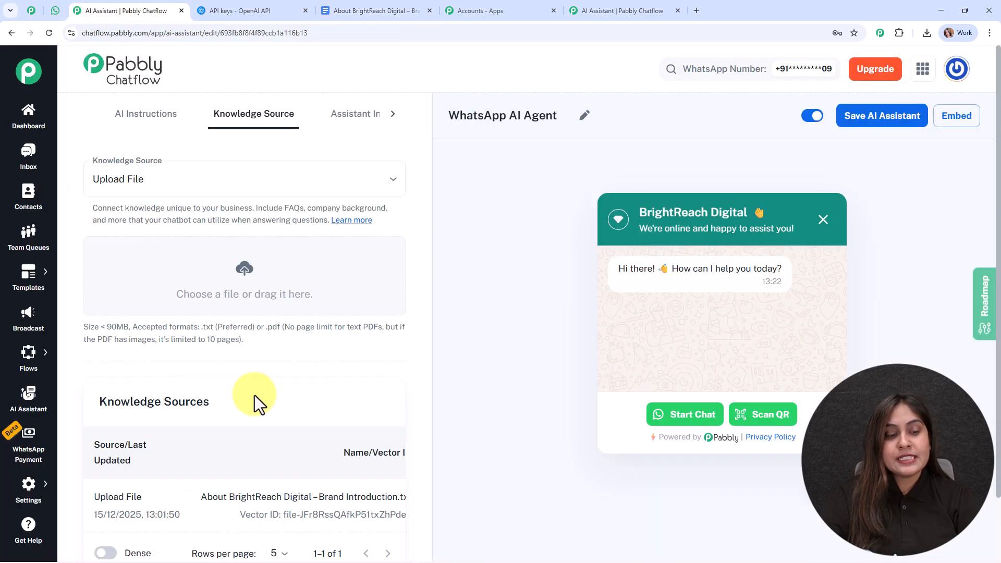
scroll(256, 389, "down", 2)
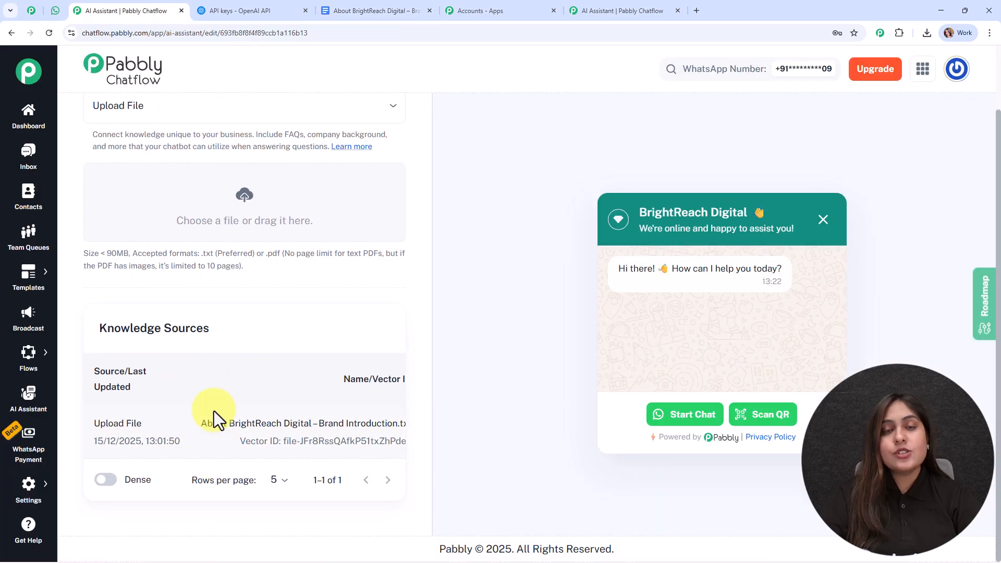
scroll(201, 269, "up", 1)
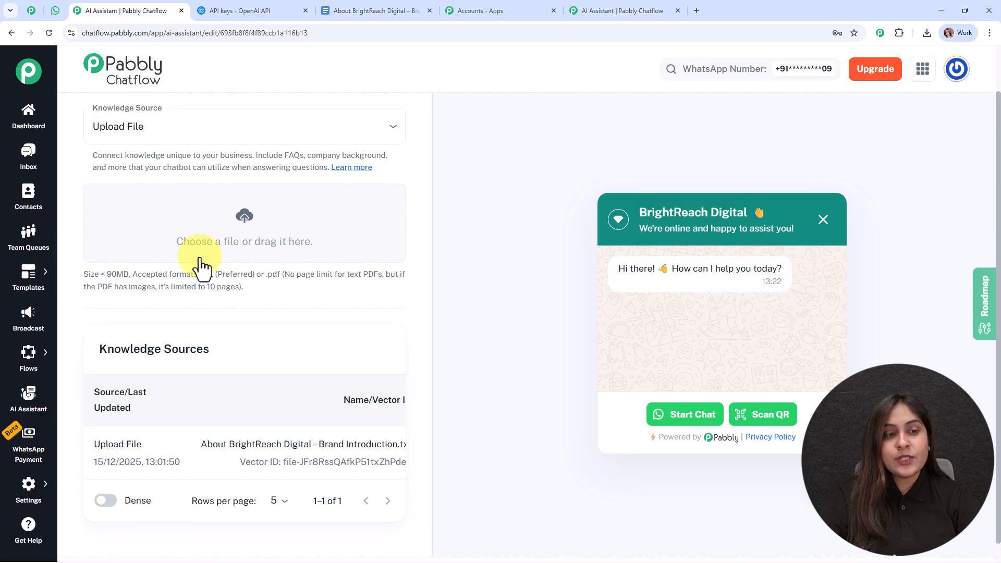
left_click(243, 252)
left_click(132, 222)
left_click(317, 200)
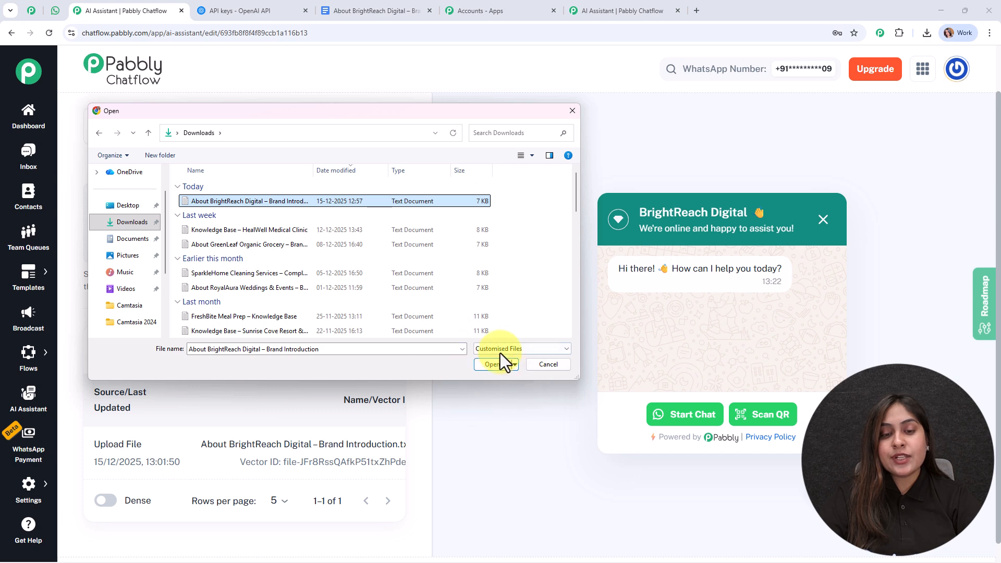
left_click(552, 368)
scroll(197, 356, "down", 1)
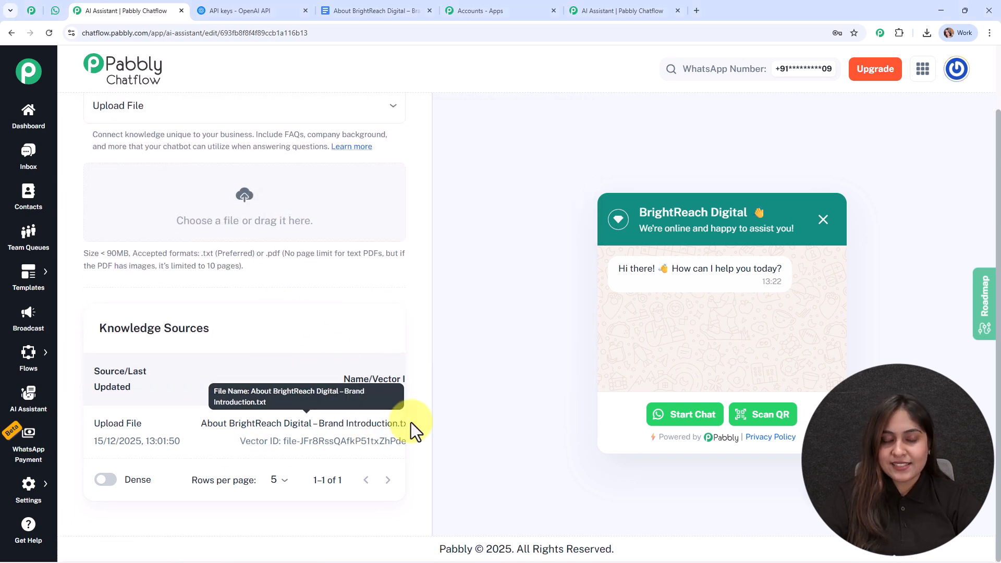
scroll(418, 336, "up", 2)
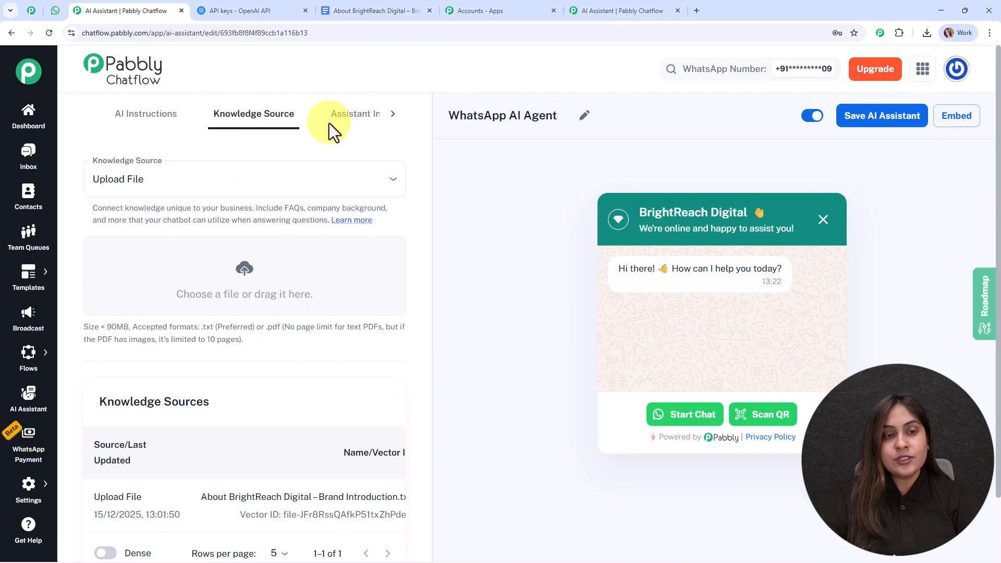
Step: Open the Assistant Interface settings and accept the browser's offer to update the saved OpenAI password
left_click(355, 124)
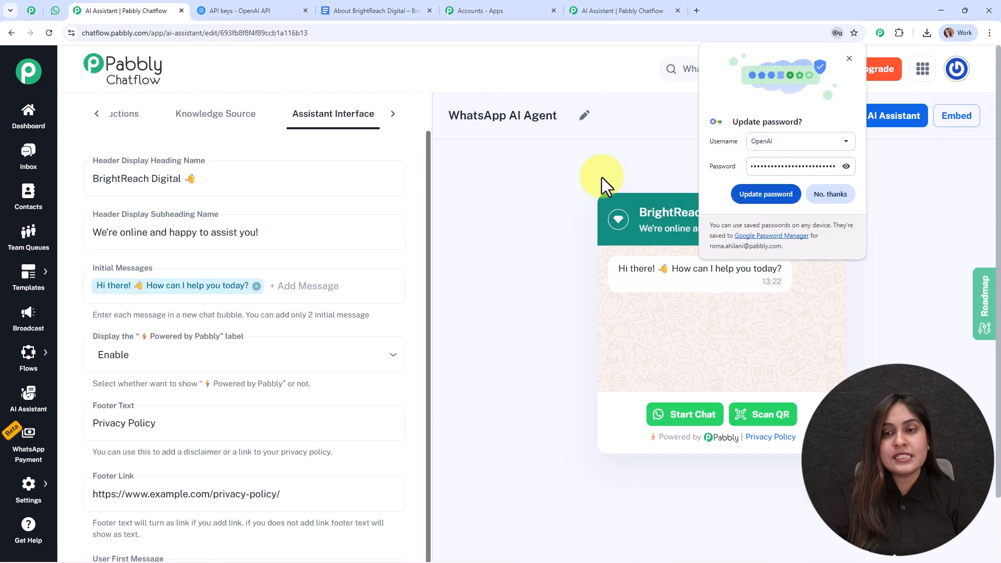
left_click(743, 197)
Step: Examine the assistant's header heading, subheading, initial message, footer and user first message settings against the chat widget preview
left_click(210, 168)
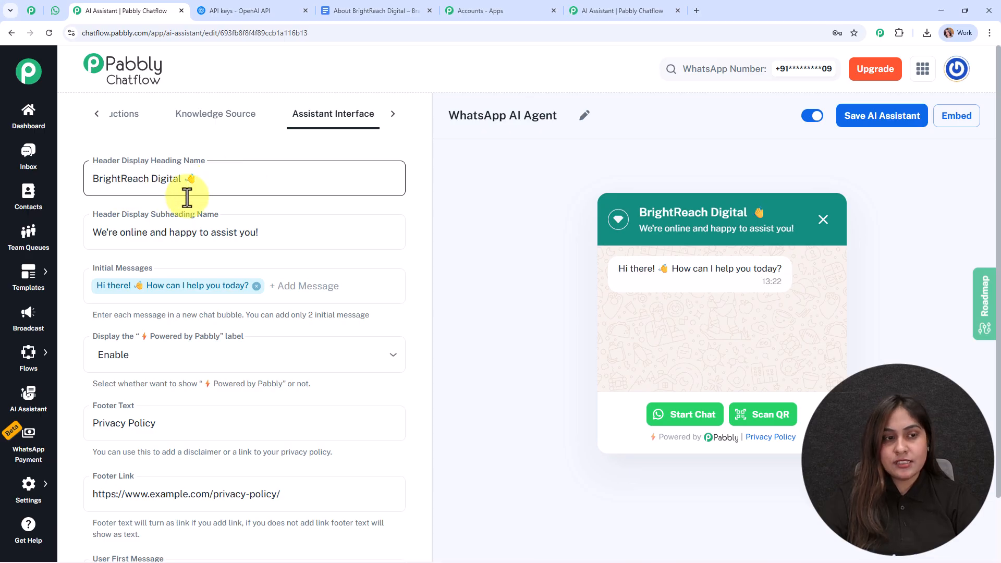
scroll(384, 196, "down", 1)
left_click(292, 212)
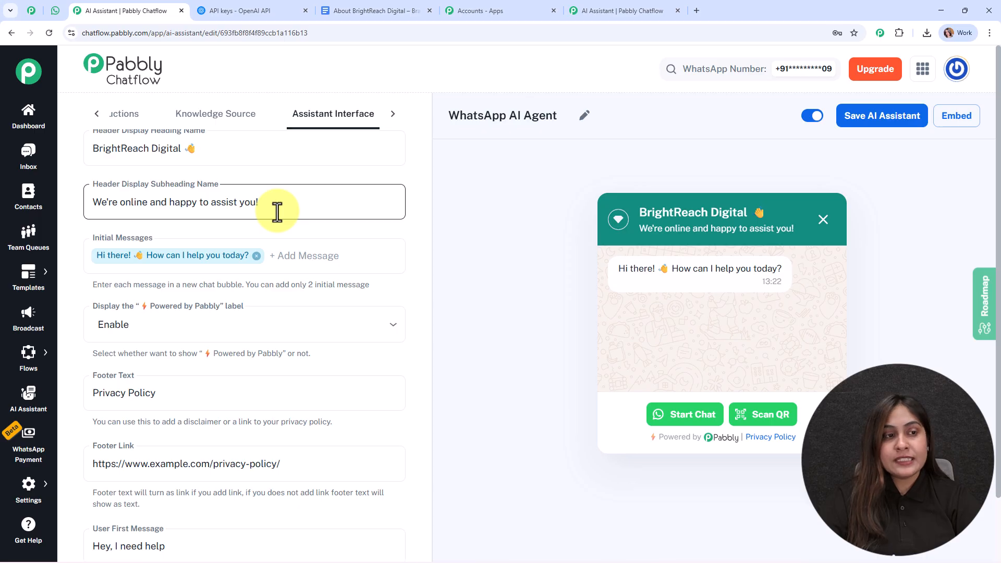
left_click(619, 292)
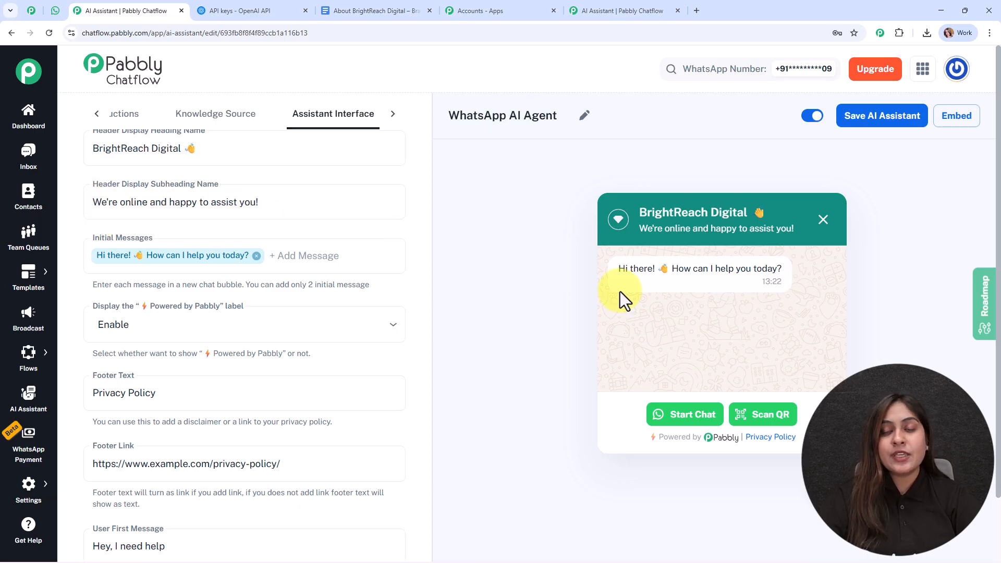
left_click_drag(638, 204, 747, 242)
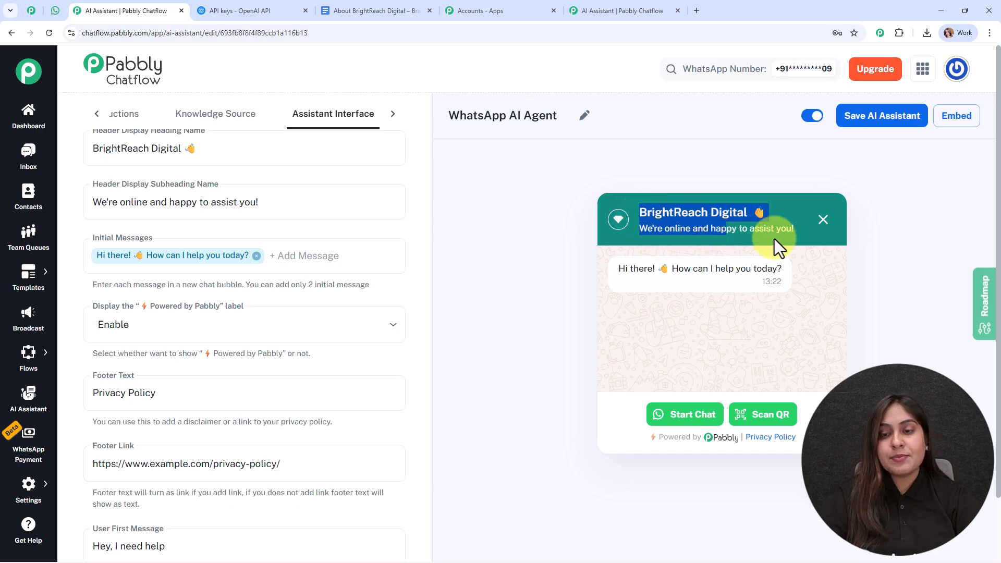
scroll(365, 233, "down", 2)
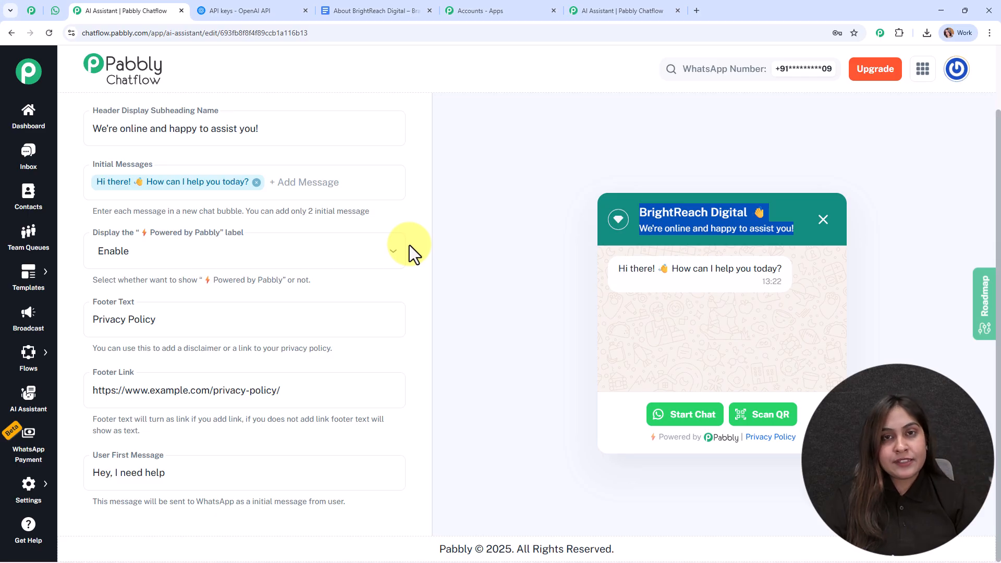
left_click(587, 199)
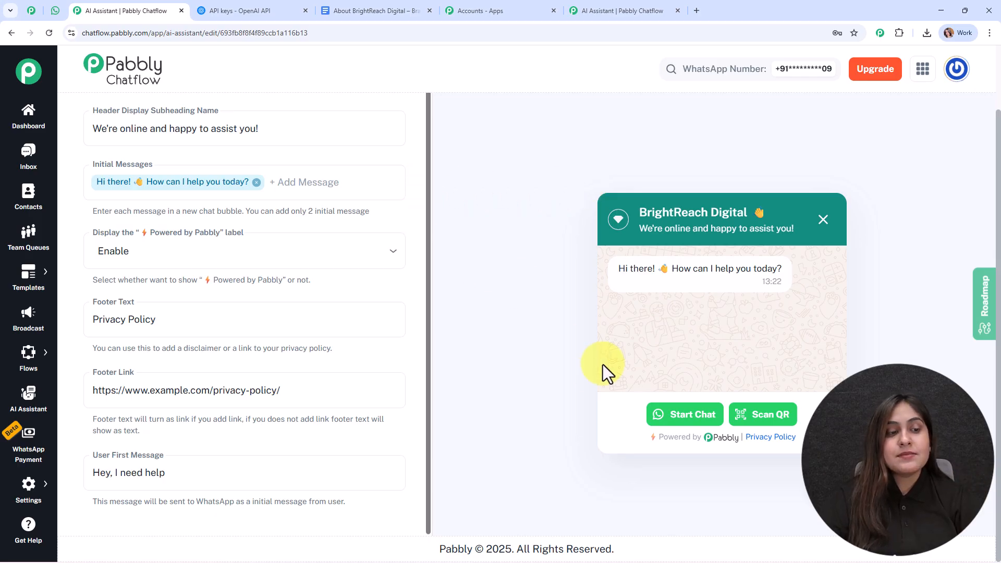
Step: Preview the chat widget with the "Powered by Pabbly" label set to Disable, and set the label back to Enable
left_click_drag(649, 443, 738, 439)
left_click(619, 440)
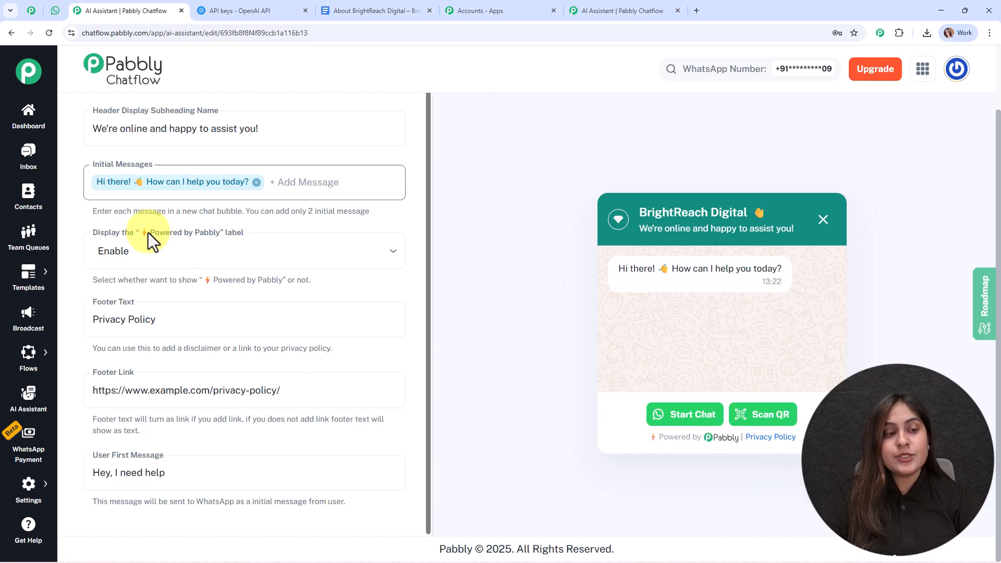
left_click(155, 249)
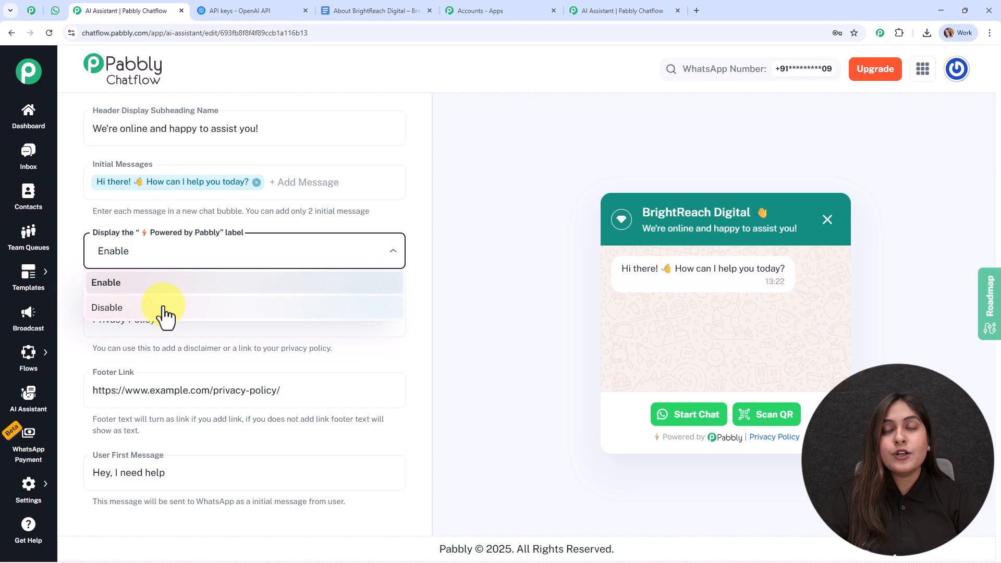
left_click(165, 311)
left_click(150, 243)
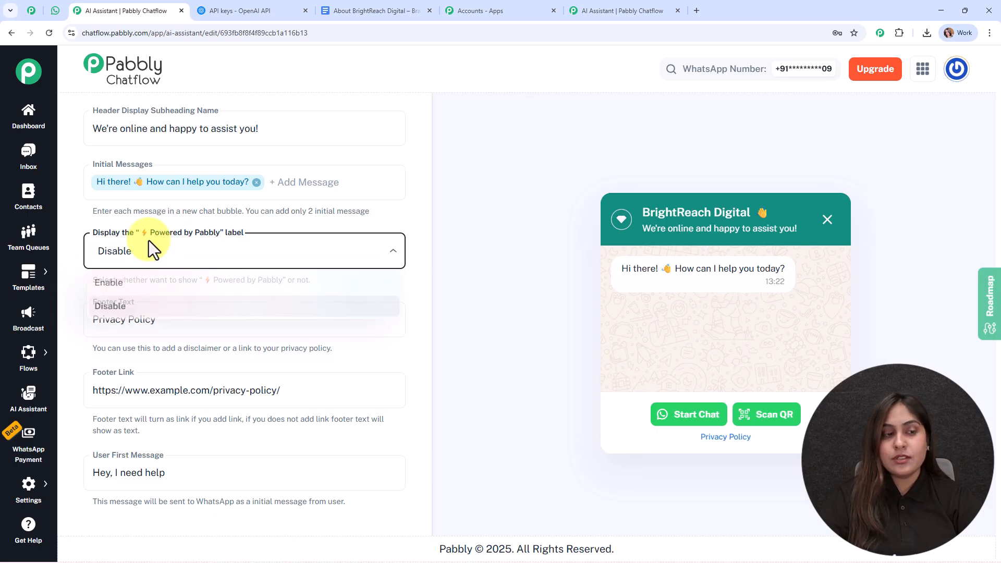
left_click(157, 283)
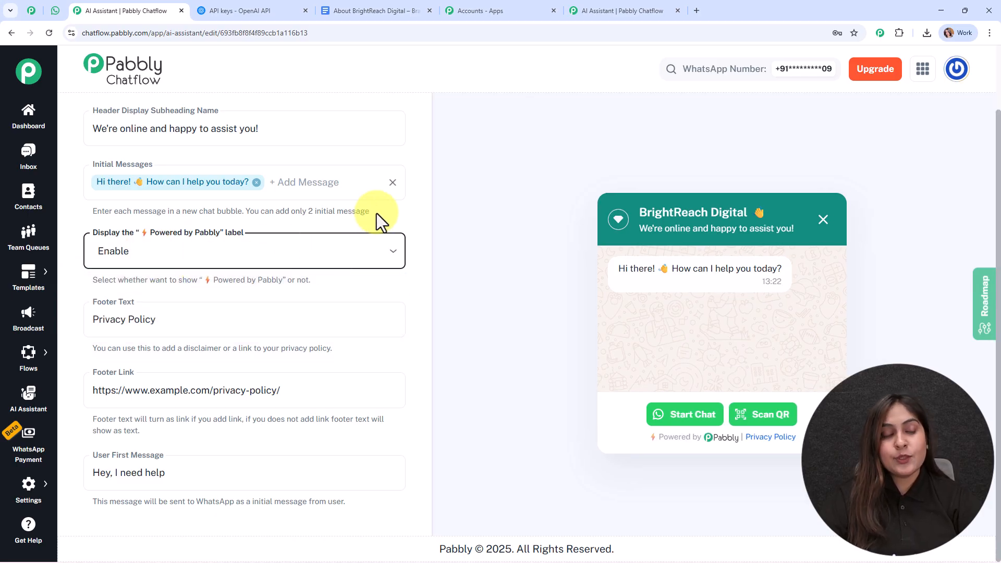
left_click(270, 392)
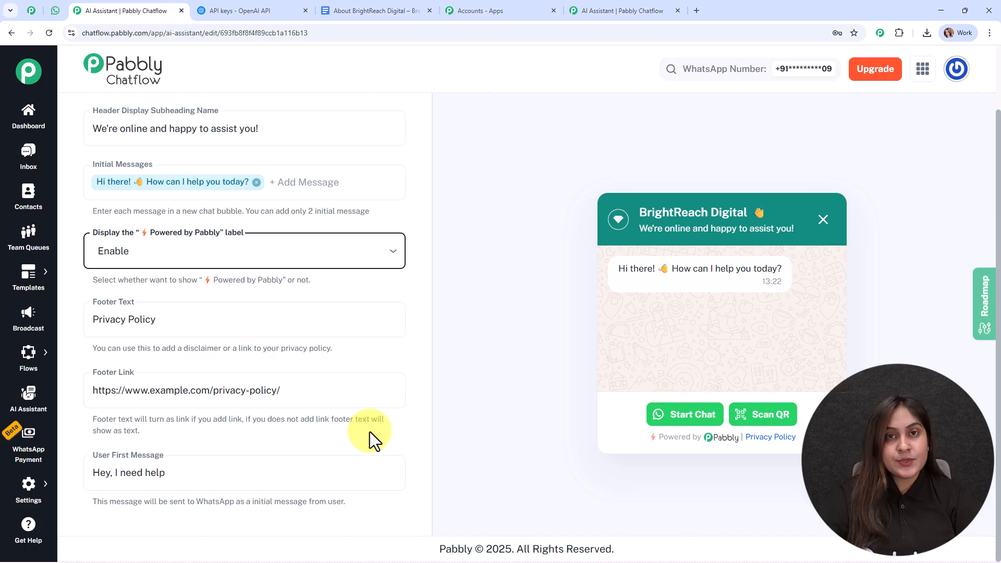
Step: Switch to WhatsApp Web and look at the user's first message at the start of the Pabbly Chatflow conversation
left_click(54, 7)
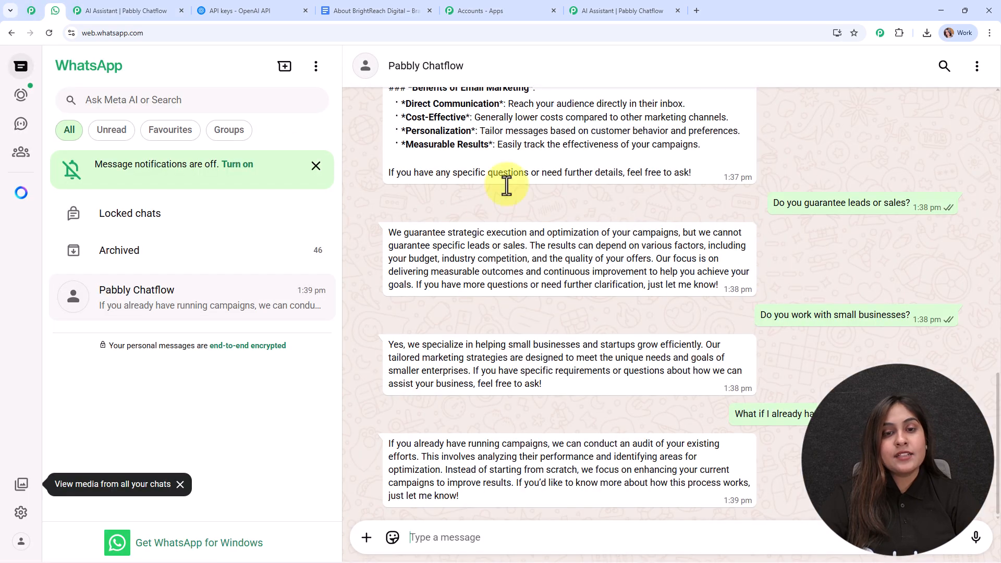
scroll(618, 213, "up", 10)
scroll(619, 213, "up", 5)
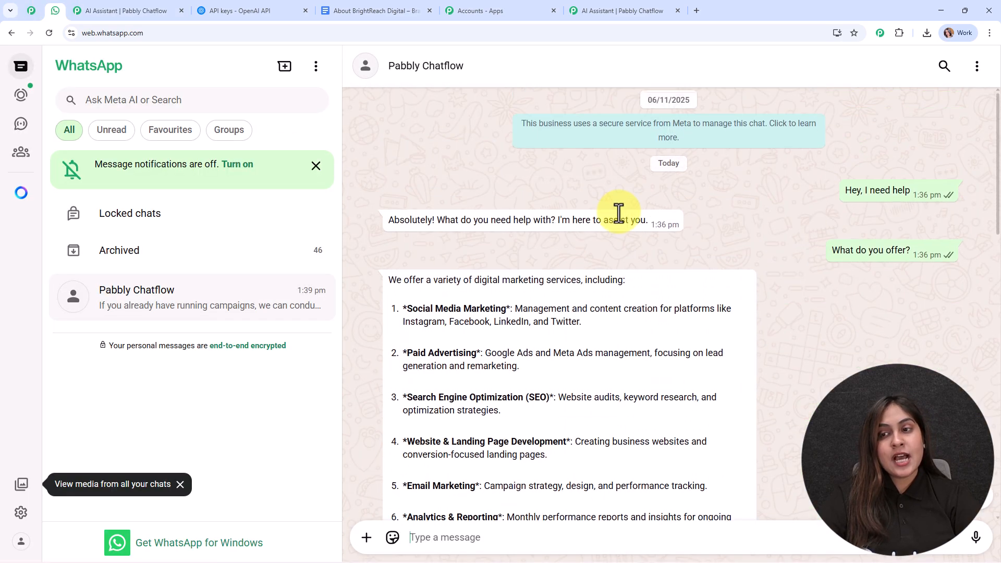
Step: Return to the Pabbly Chatflow assistant editor and open the assistant's Styling settings
left_click(151, 10)
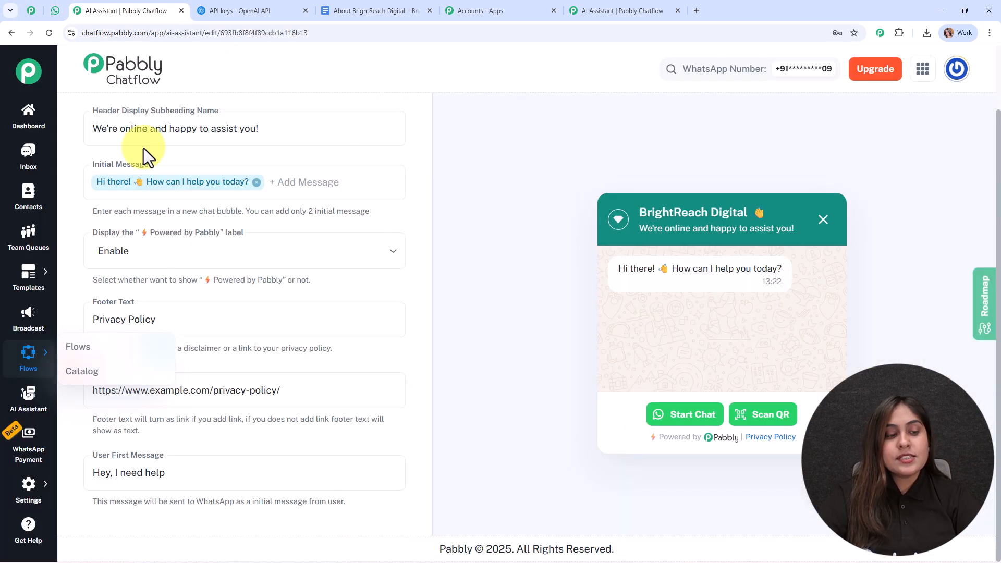
scroll(313, 351, "up", 4)
left_click(391, 114)
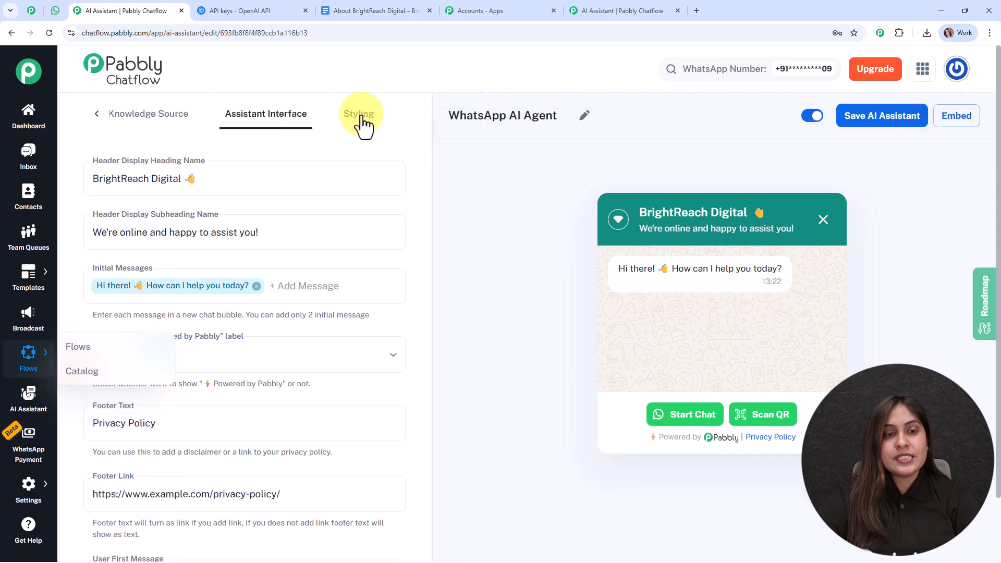
left_click(358, 121)
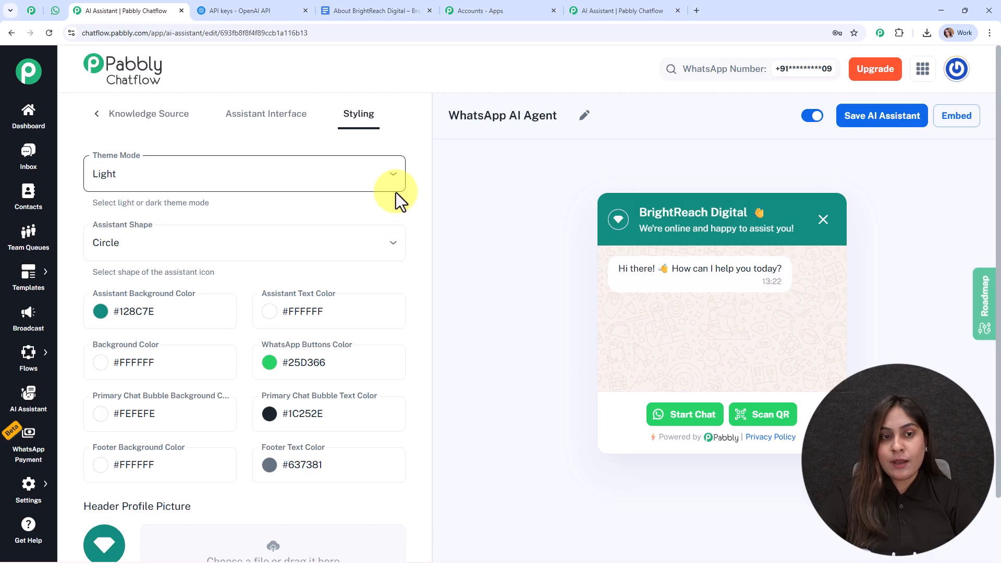
Step: Preview the assistant's Dark theme mode and set the theme back to Light
left_click(245, 196)
left_click(250, 235)
left_click(238, 191)
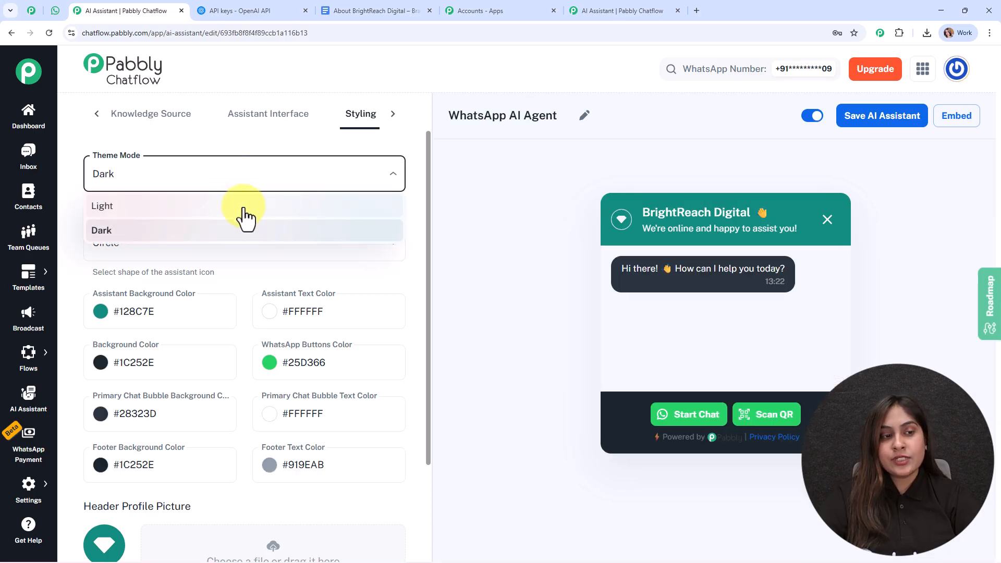
left_click(245, 206)
Step: Try the Square and Rounded Square assistant shapes, and set the shape back to Circle
scroll(407, 385, "down", 2)
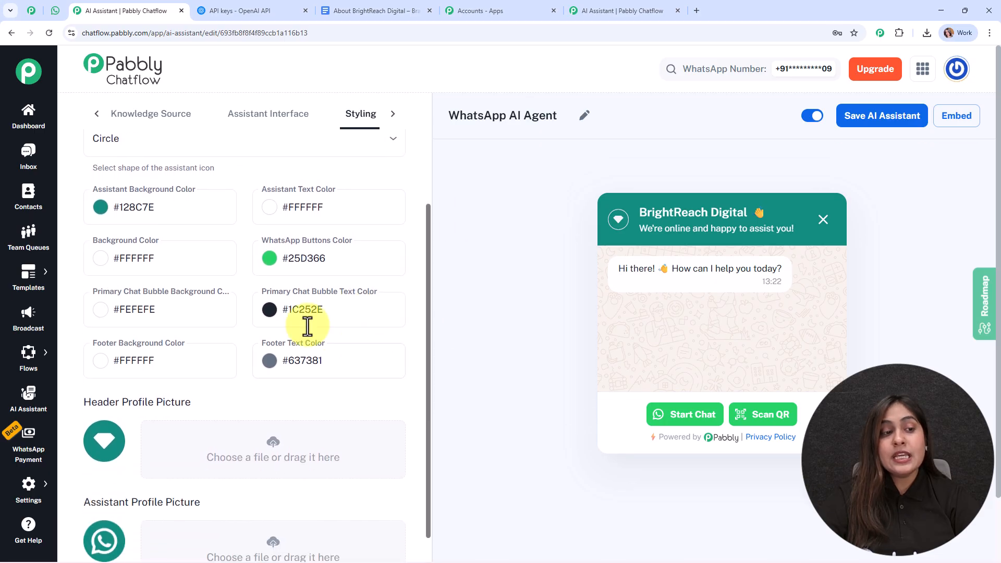
left_click(215, 151)
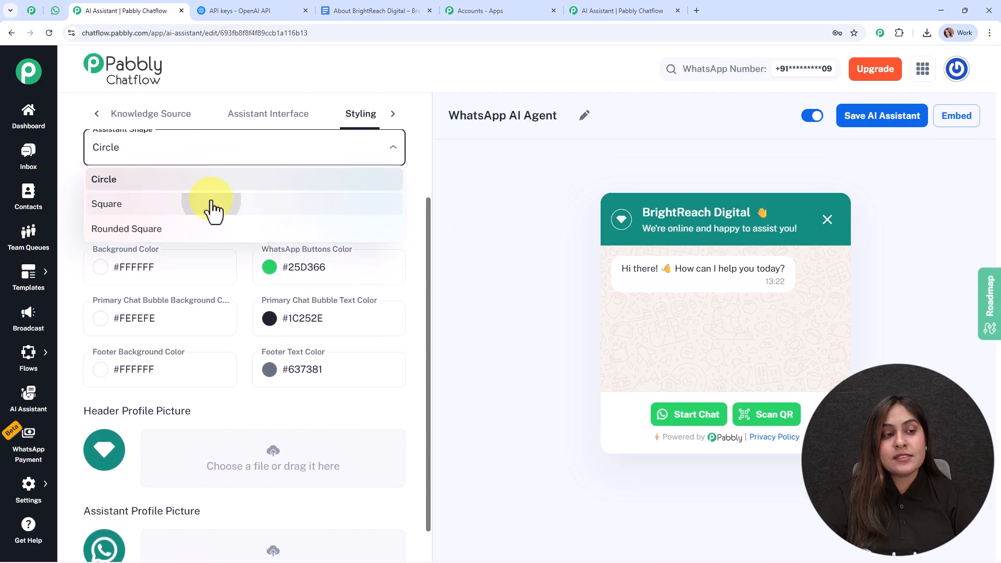
left_click(211, 205)
left_click(200, 153)
left_click(206, 229)
left_click(187, 147)
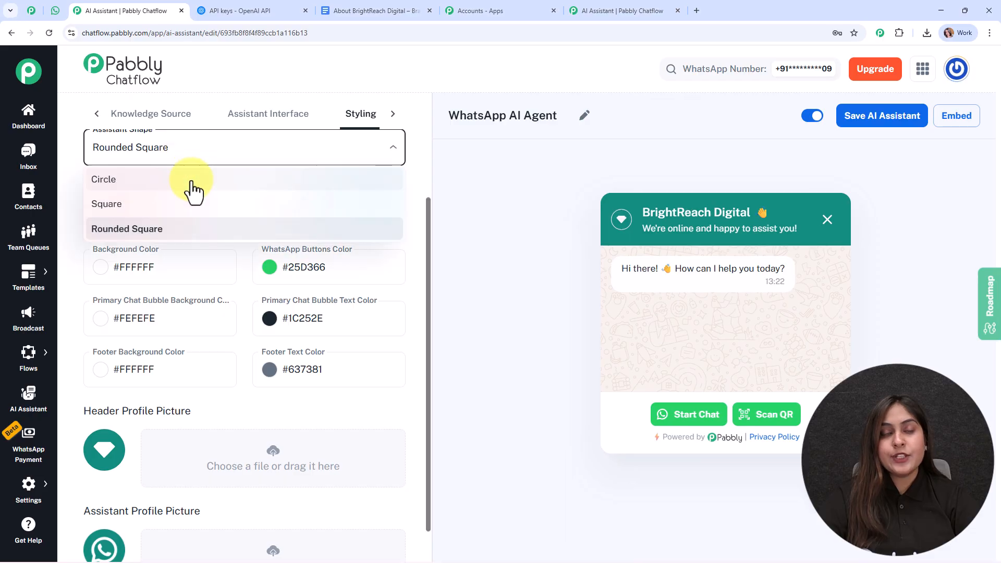
left_click(192, 180)
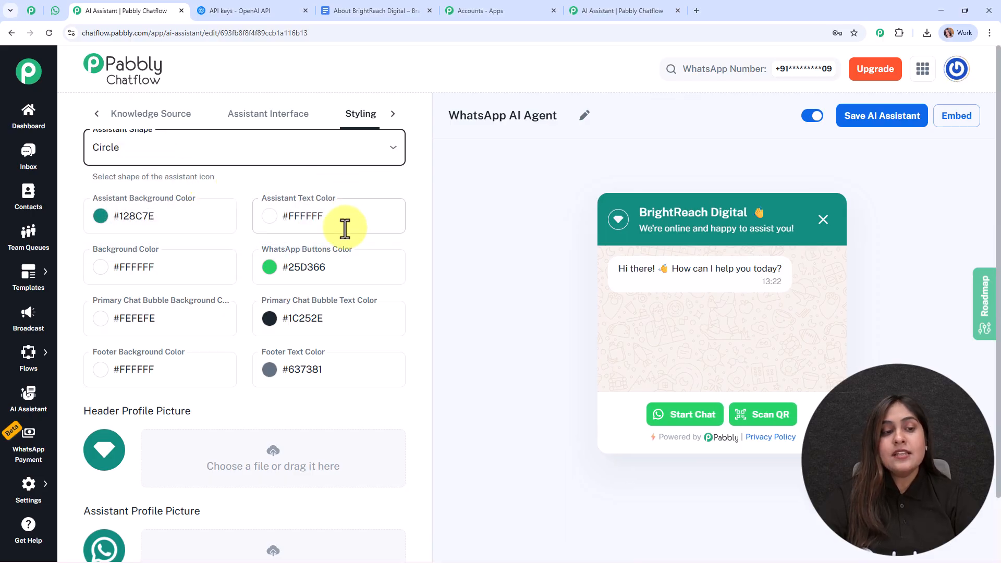
Step: Look through the assistant's color settings and its header, assistant profile and background picture options
scroll(405, 245, "down", 2)
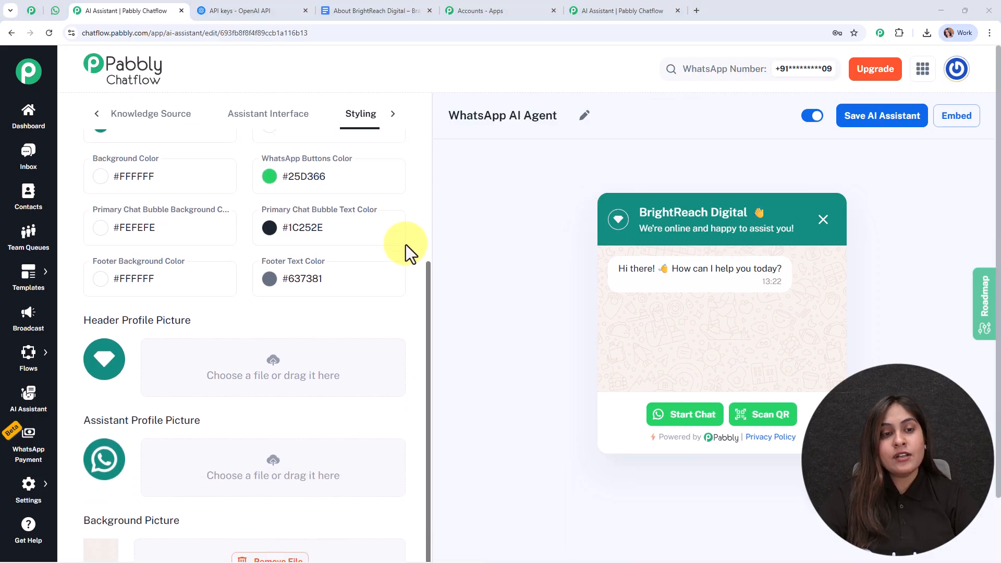
scroll(405, 245, "up", 1)
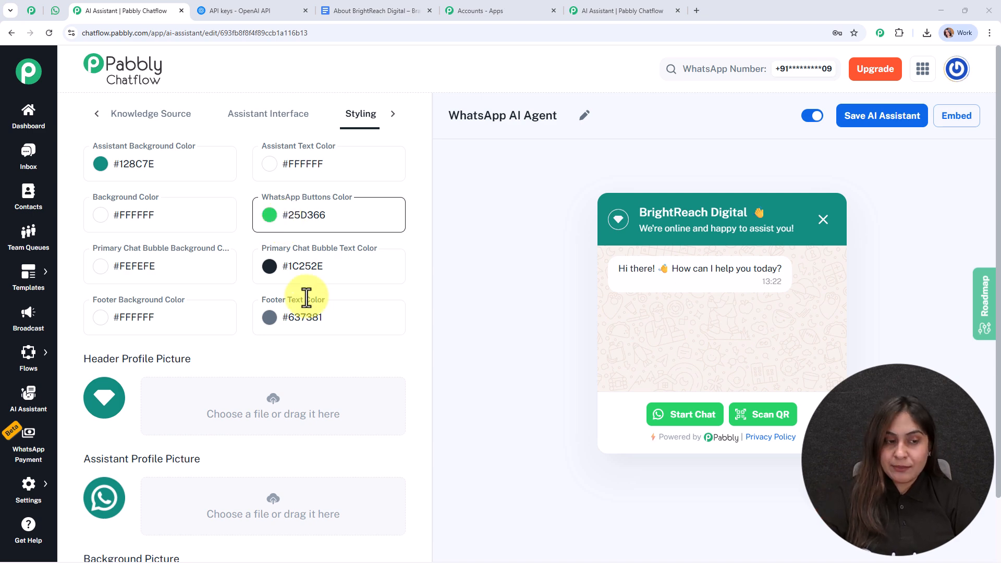
scroll(315, 324, "down", 1)
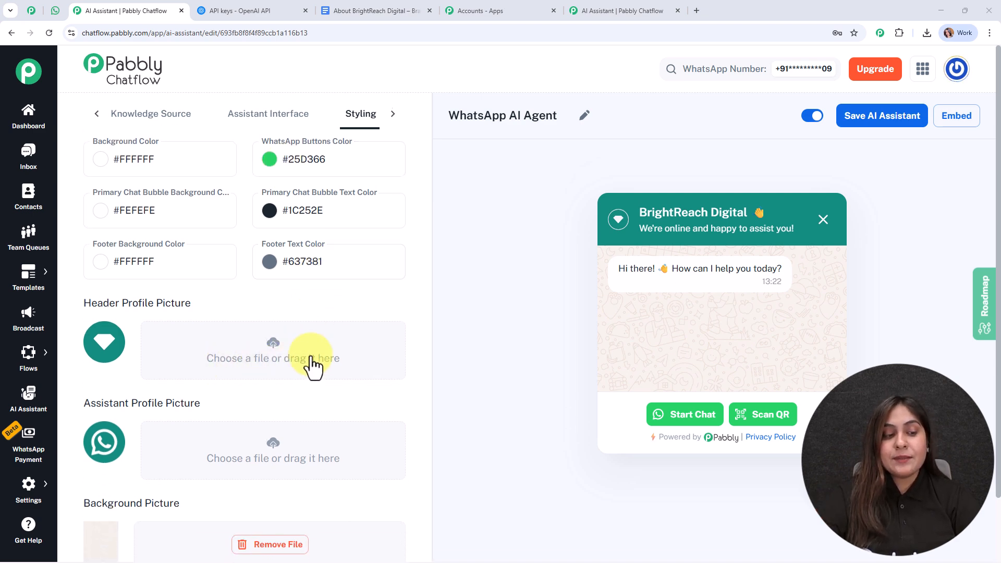
scroll(313, 365, "down", 1)
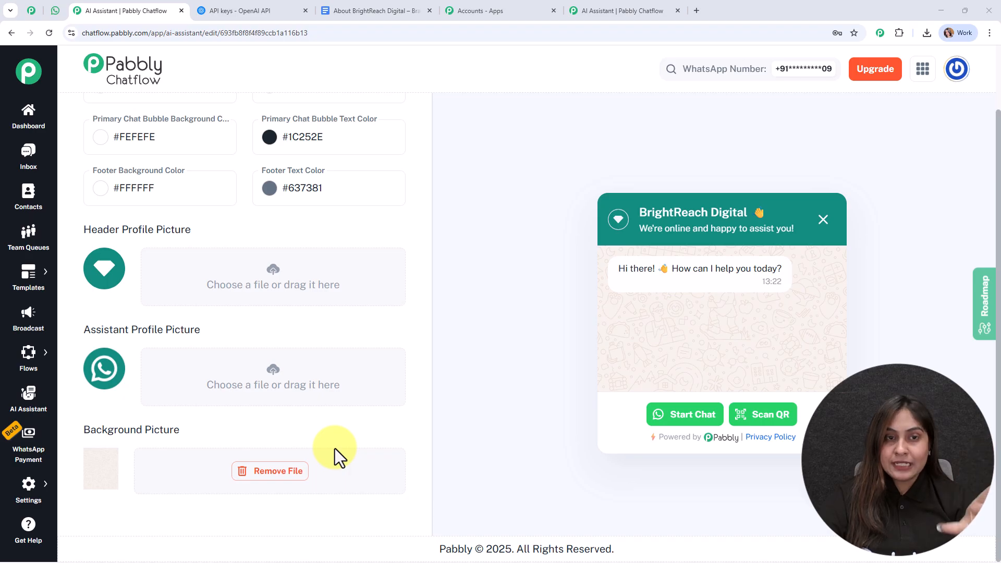
scroll(527, 267, "up", 1)
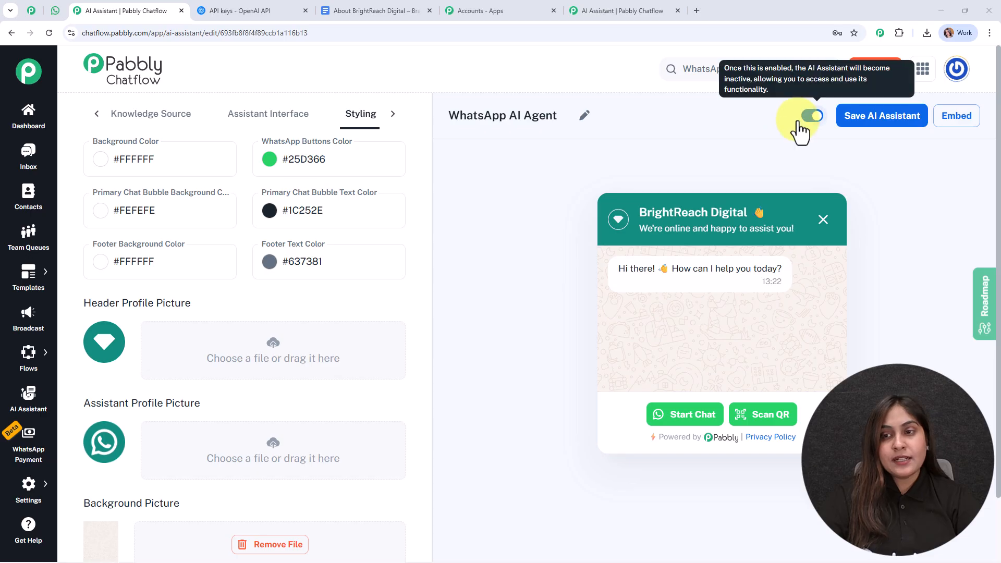
Step: Save the AI assistant, and view its website embed script
left_click(874, 122)
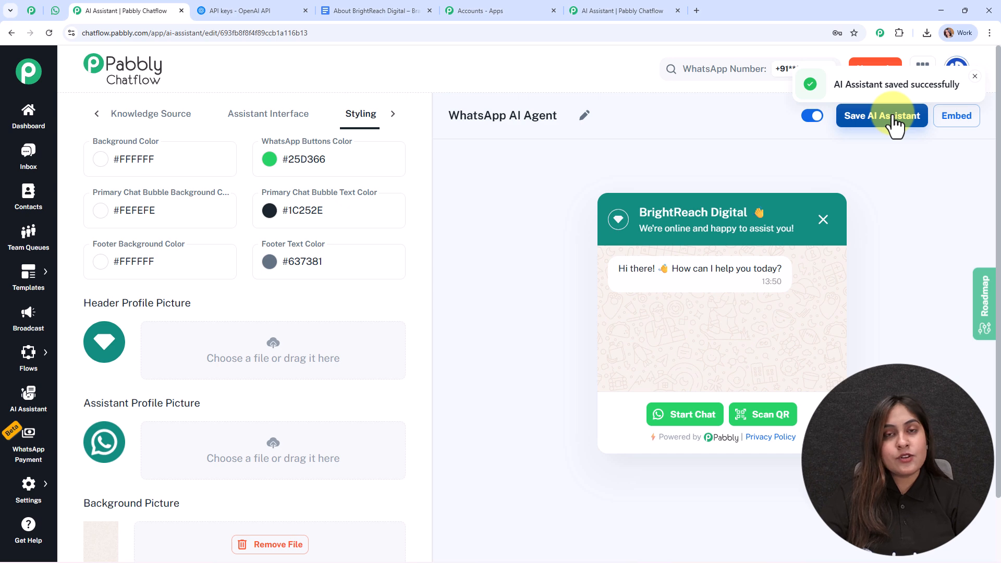
left_click(960, 117)
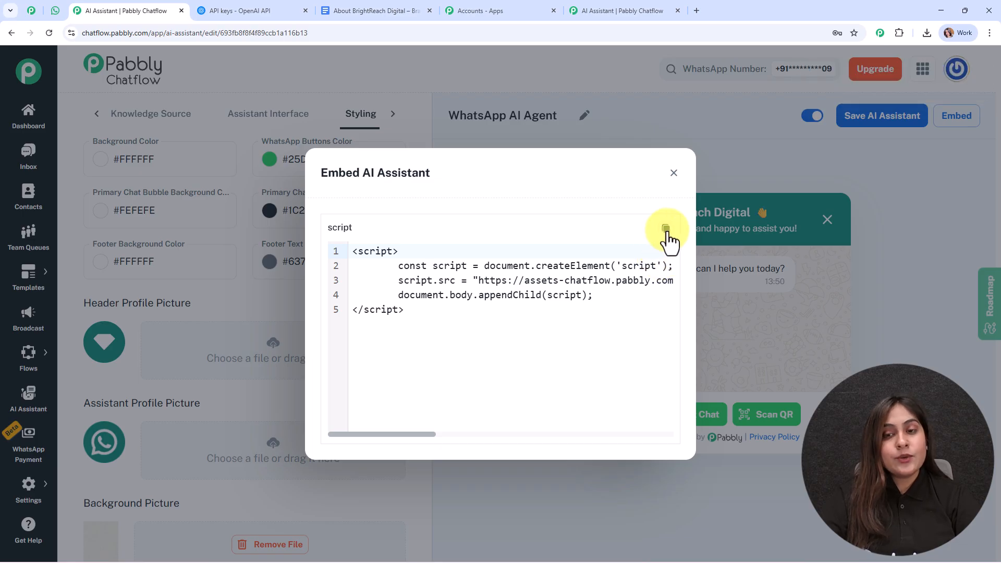
left_click(675, 174)
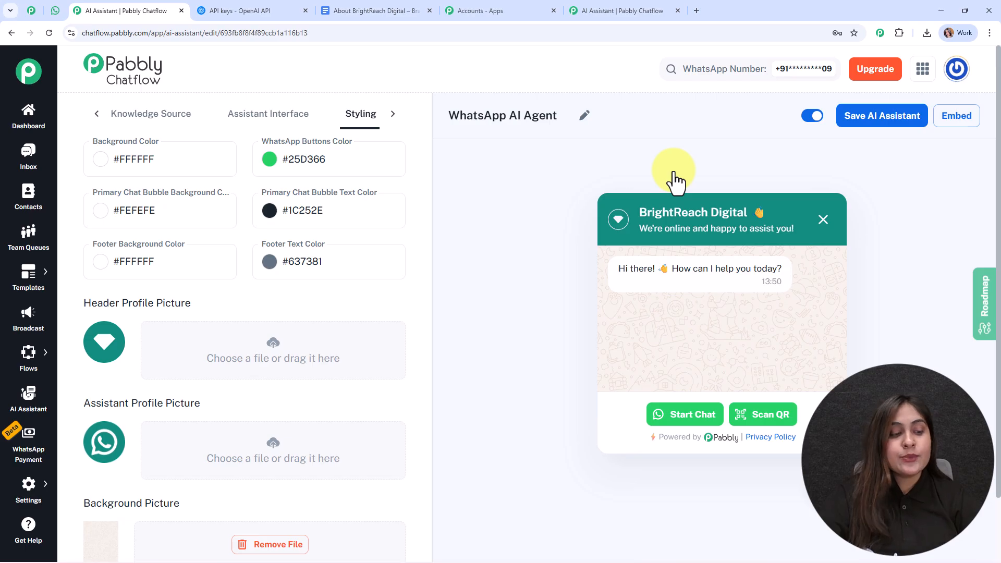
Step: Open the Inbox Settings in a new browser tab and go to the AI Auto-Reply Settings section
mouse_move(32, 490)
right_click(101, 367)
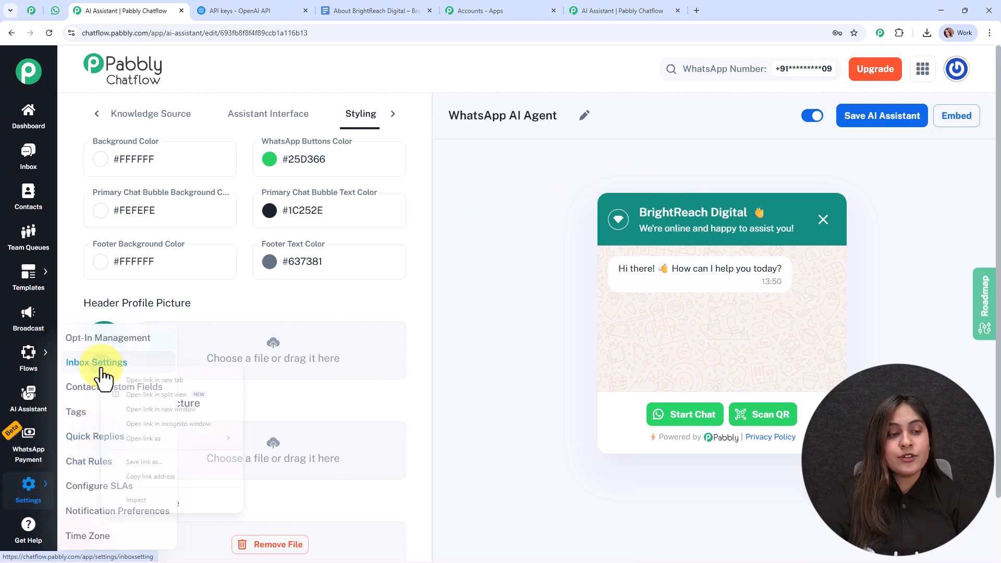
left_click(158, 379)
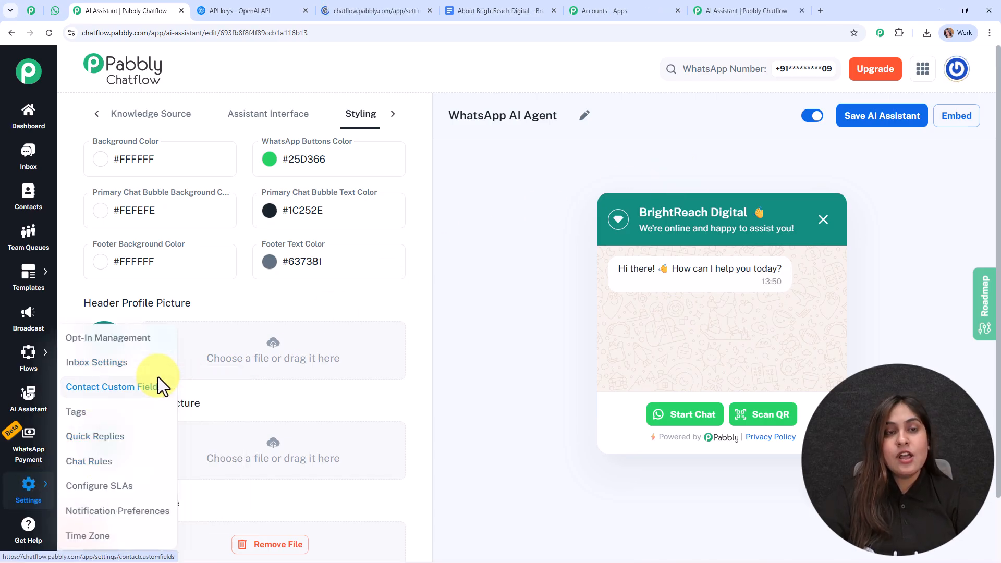
left_click(399, 5)
scroll(424, 261, "down", 4)
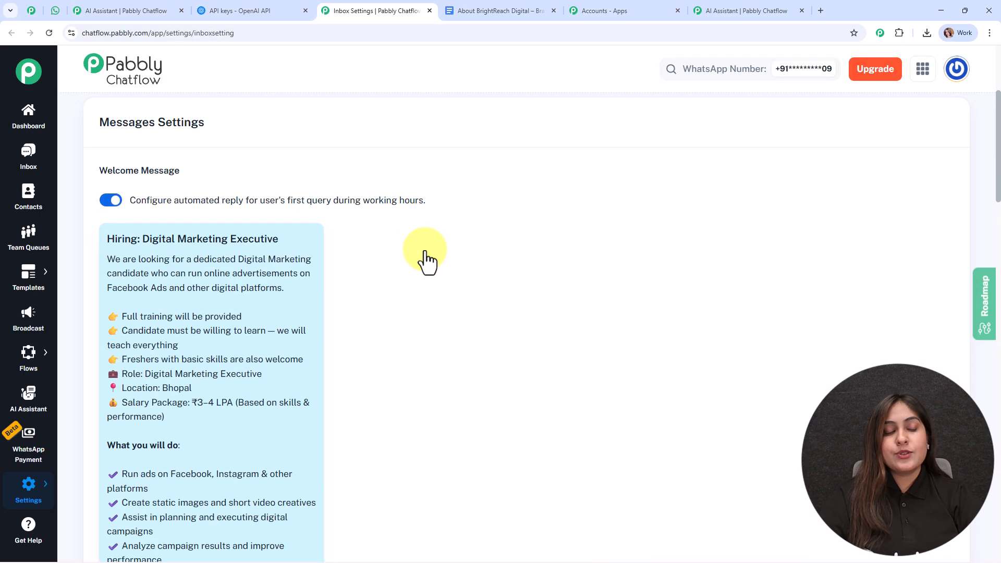
scroll(427, 262, "down", 20)
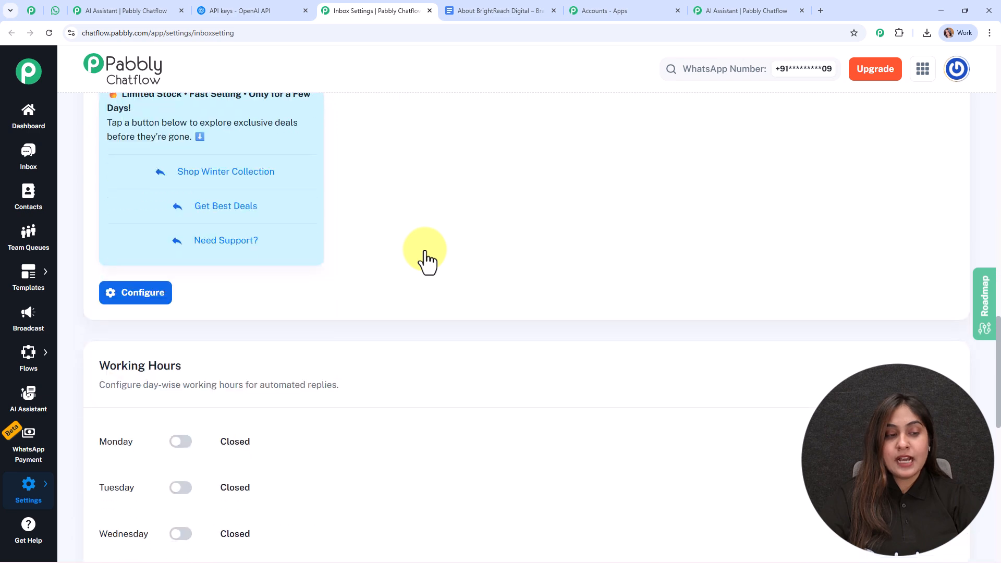
scroll(426, 261, "down", 10)
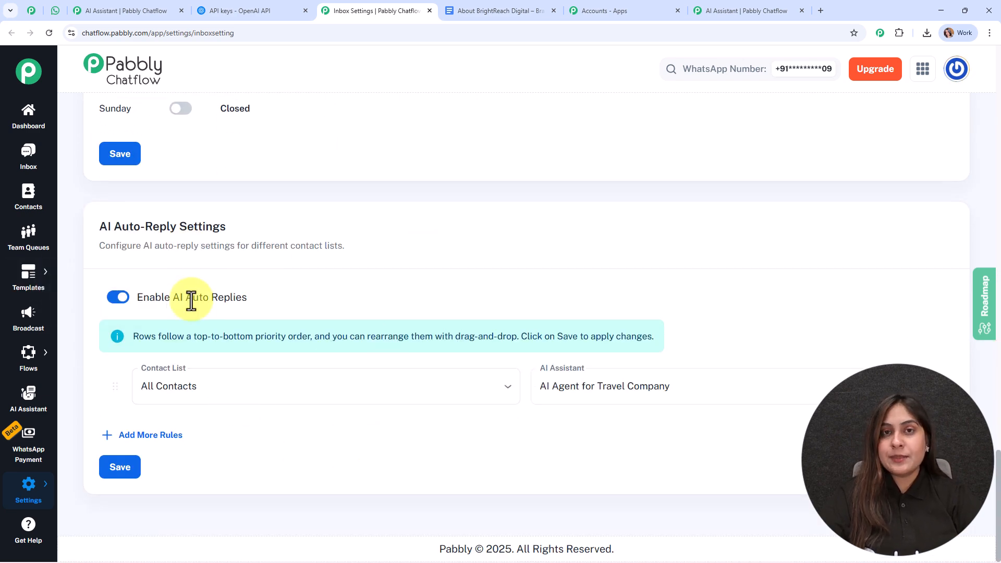
Step: Set the AI auto-reply rule to the All Contacts list with the WhatsApp AI Agent assistant, and save it
left_click(305, 399)
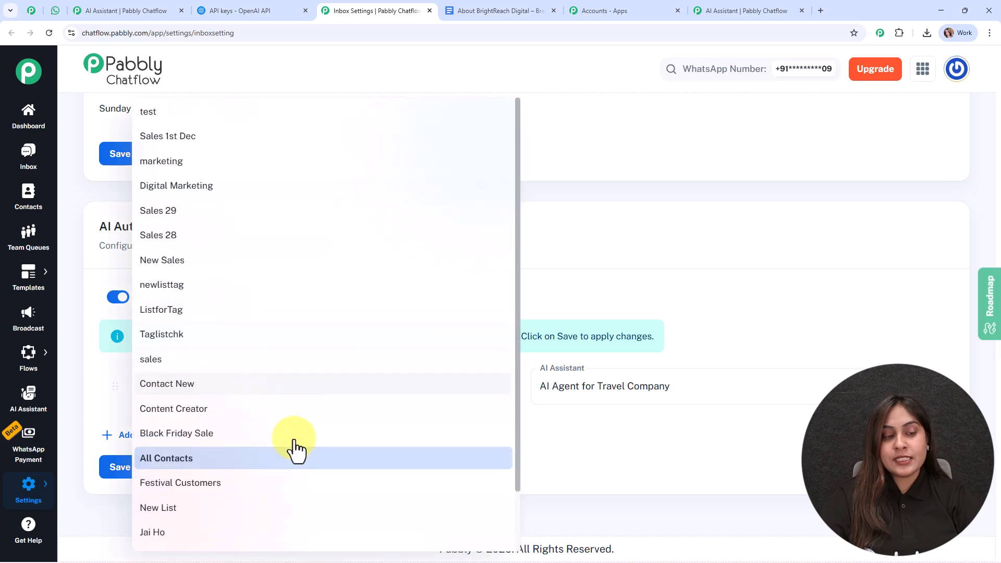
left_click(296, 459)
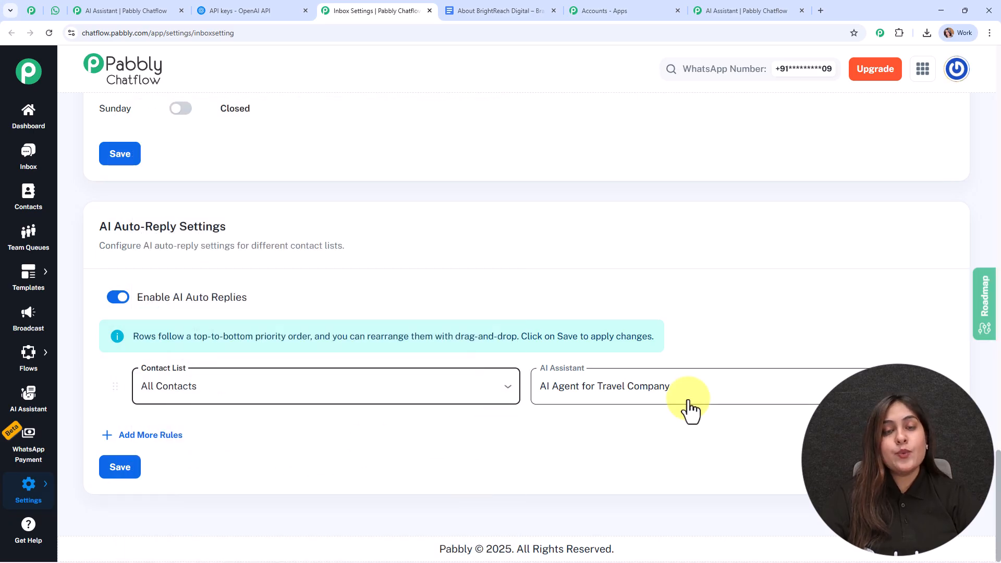
left_click(823, 395)
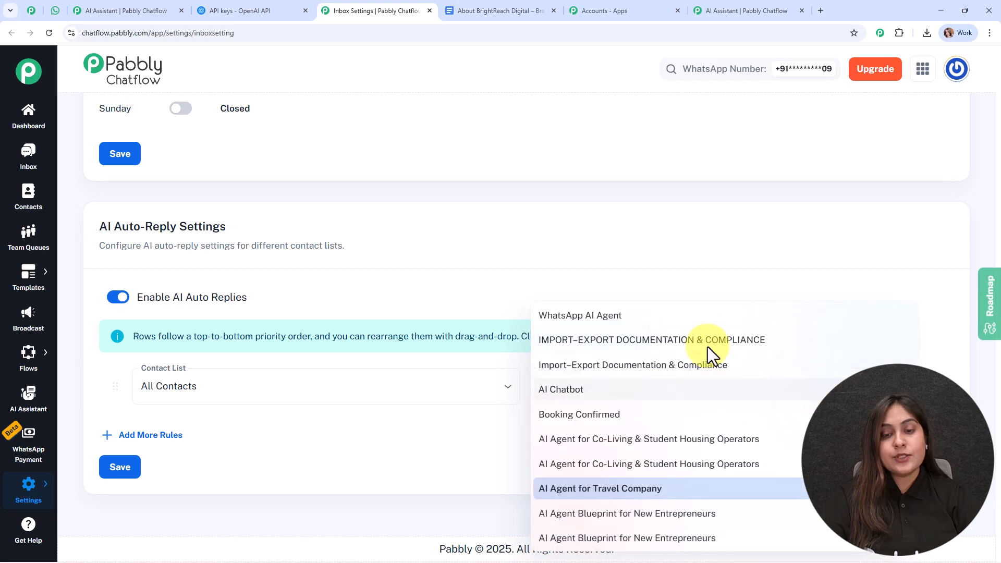
left_click(703, 318)
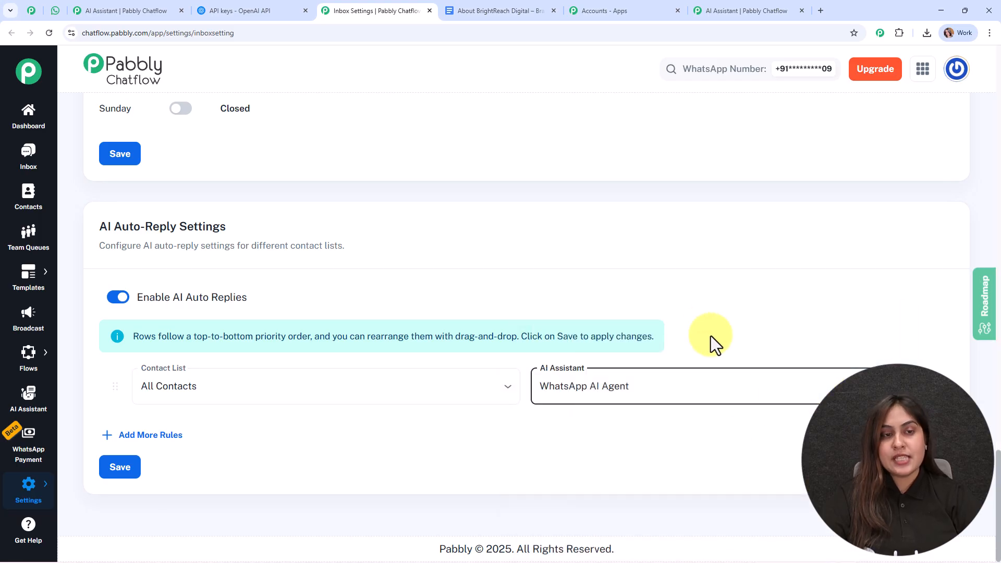
left_click(112, 468)
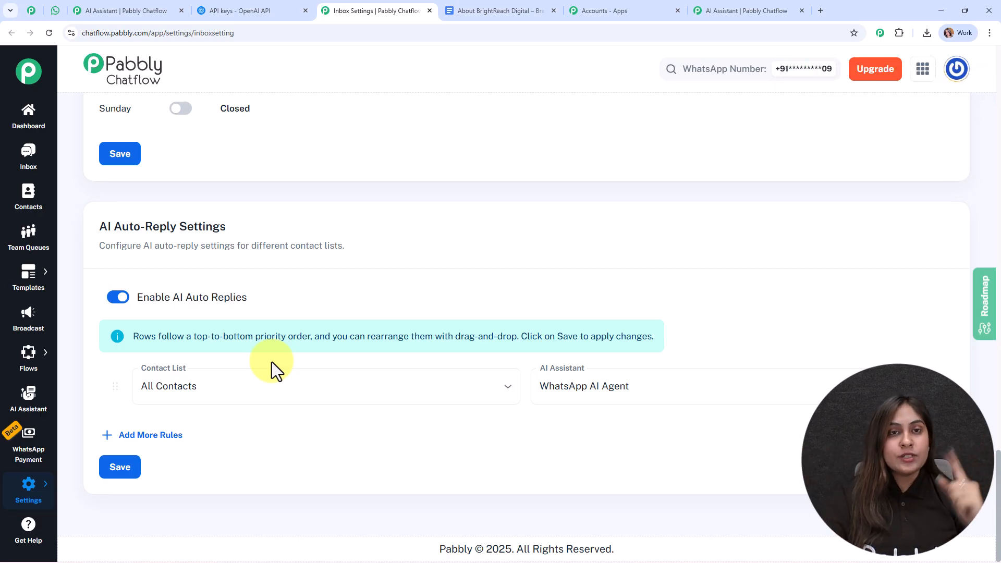
Step: Check the AI assistant assigned to the most recent inbox conversation, and return to the assistant editor
left_click(27, 152)
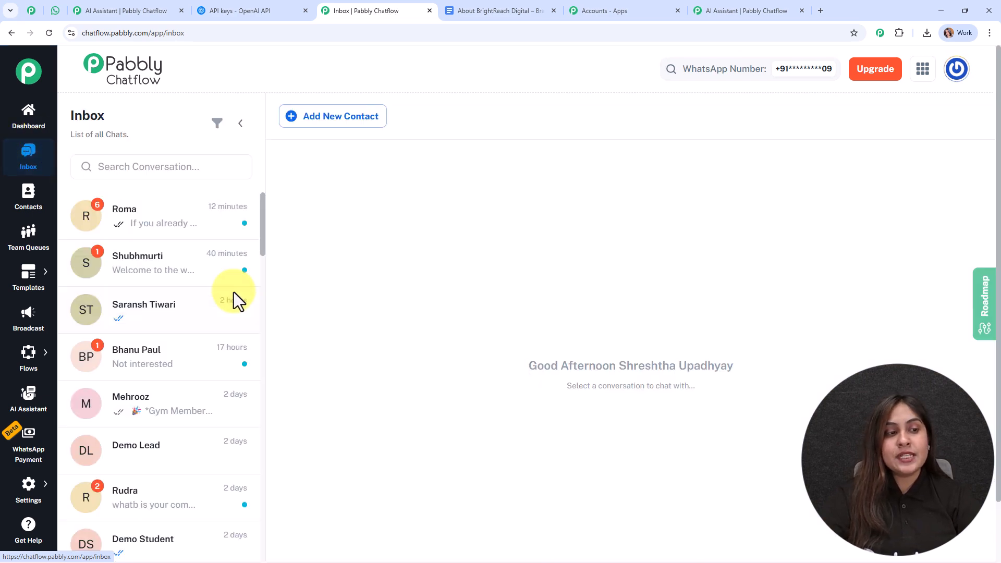
left_click(168, 230)
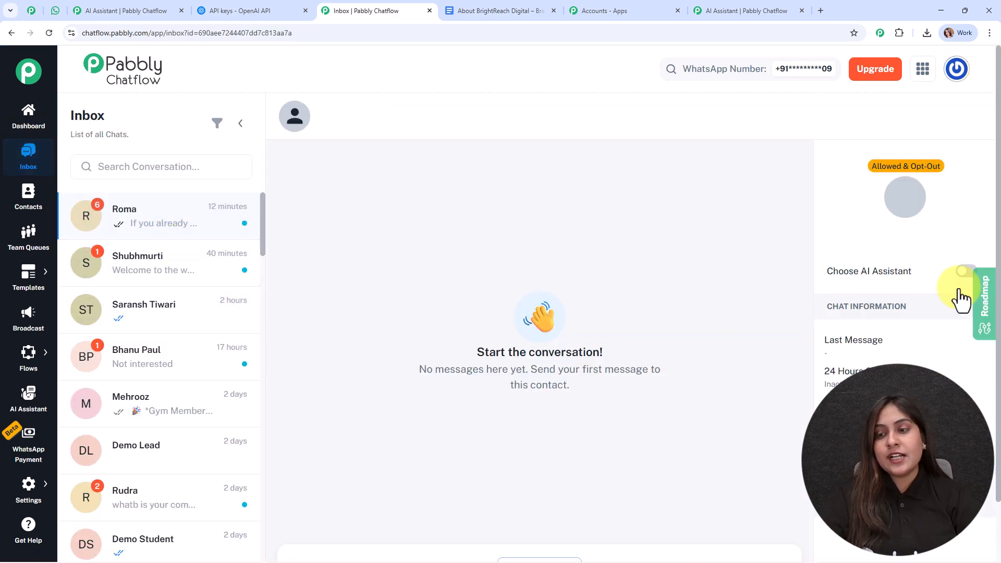
left_click(892, 329)
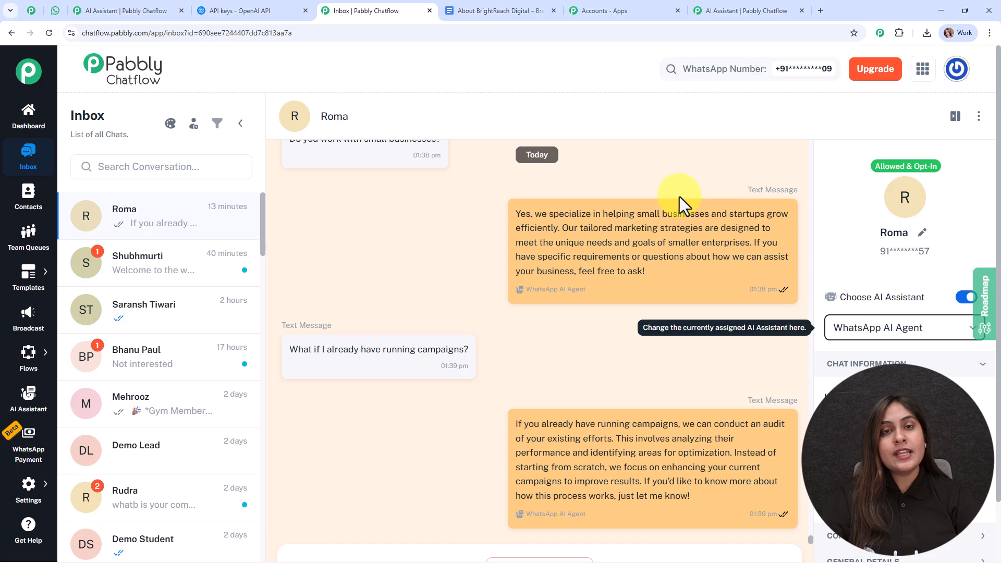
left_click(134, 10)
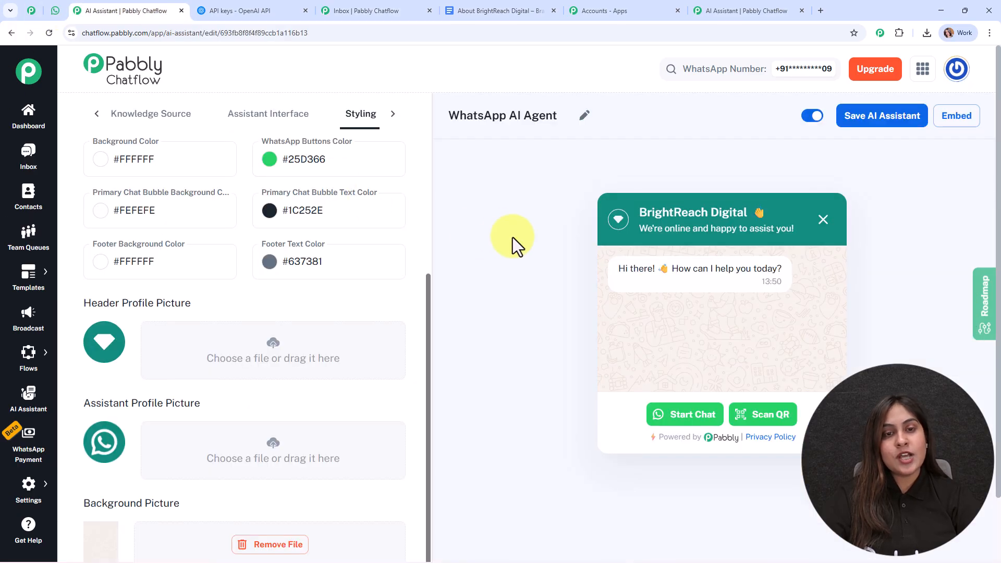